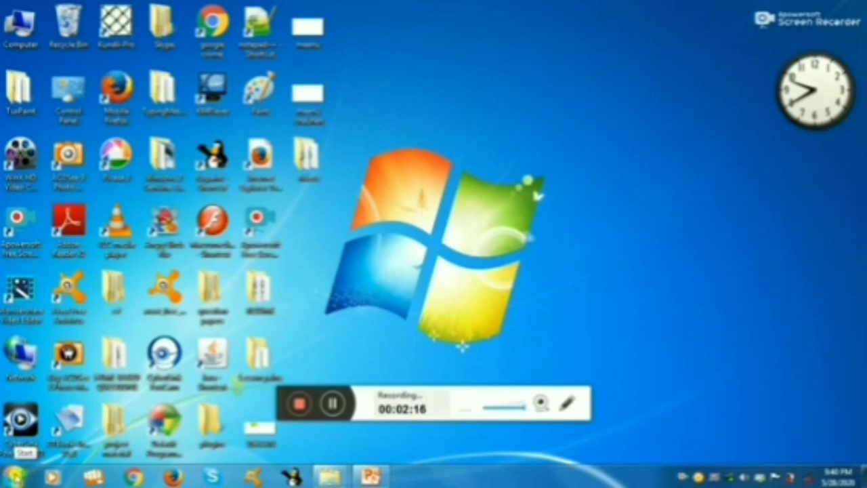
Search the installed programs for "tu" and launch Tux Paint.
{"action": "left_click", "coordinate": [15, 476]}
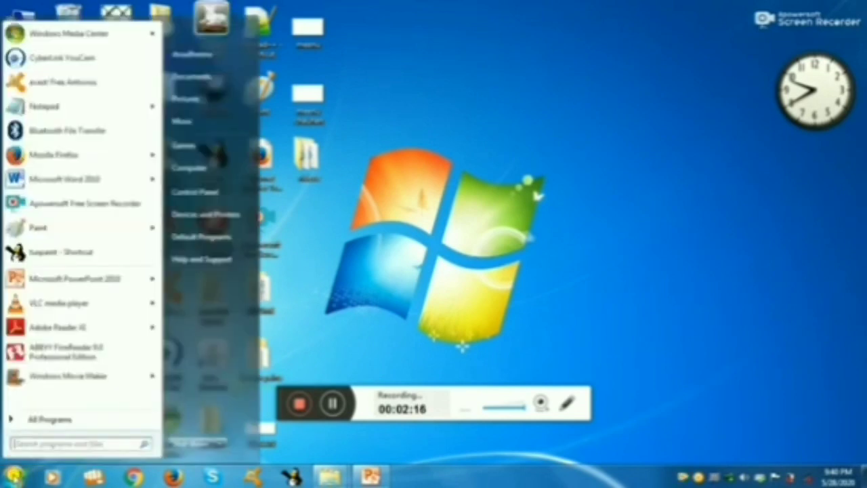
{"action": "left_click", "coordinate": [46, 421]}
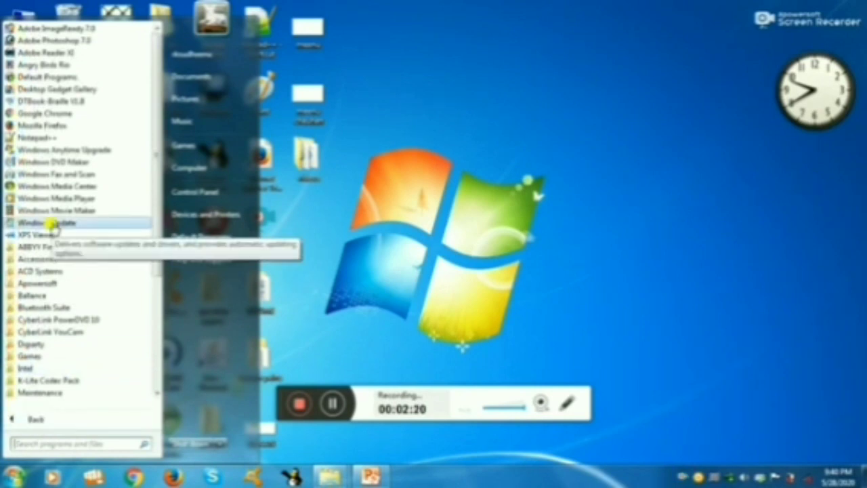
{"action": "left_click", "coordinate": [45, 444]}
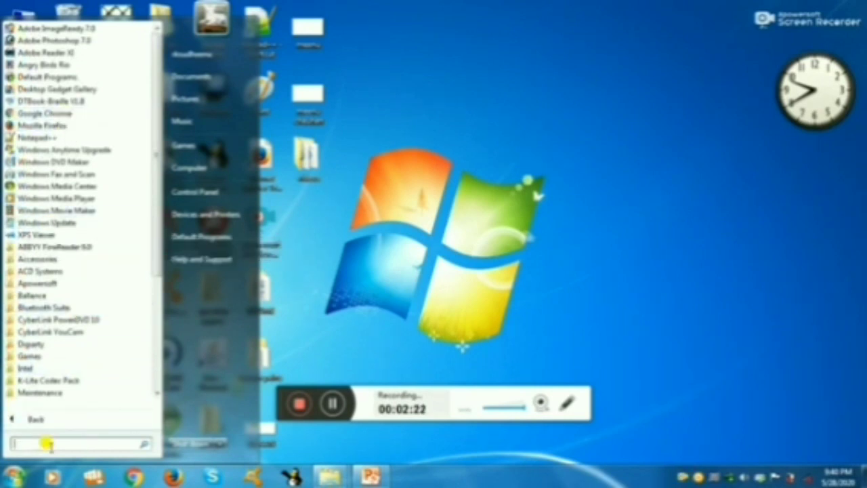
{"action": "type", "text": "tu"}
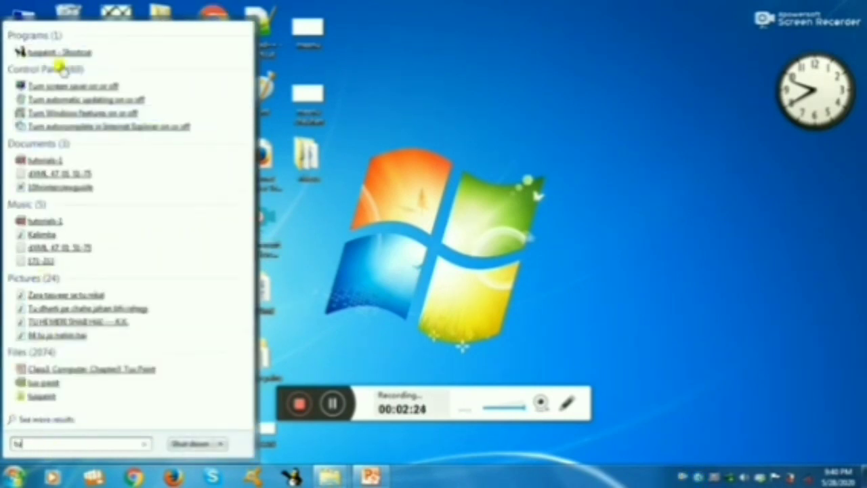
{"action": "left_click", "coordinate": [76, 52]}
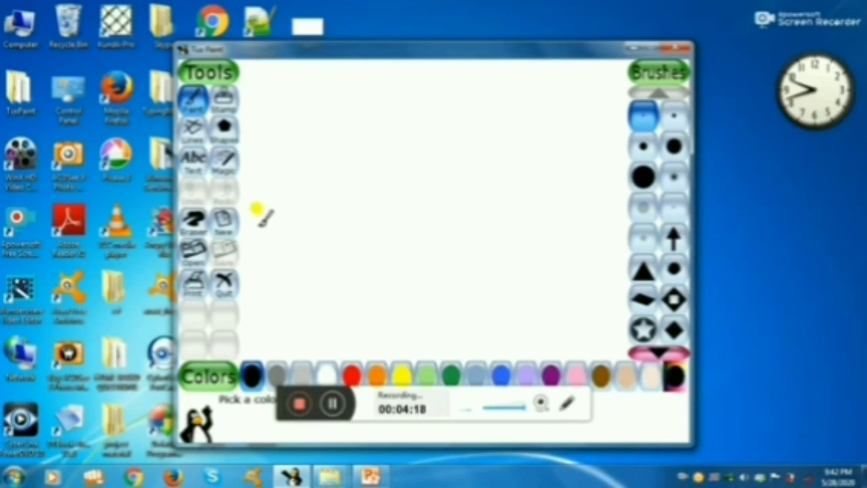
Start a new white drawing and paint brown ground lines with three mountain peaks above them, using a small round brush.
{"action": "left_click", "coordinate": [224, 236]}
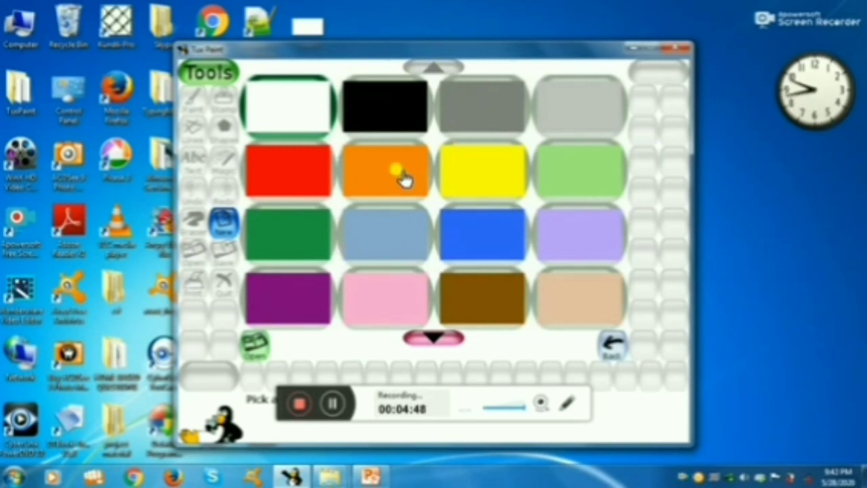
{"action": "left_click", "coordinate": [308, 112]}
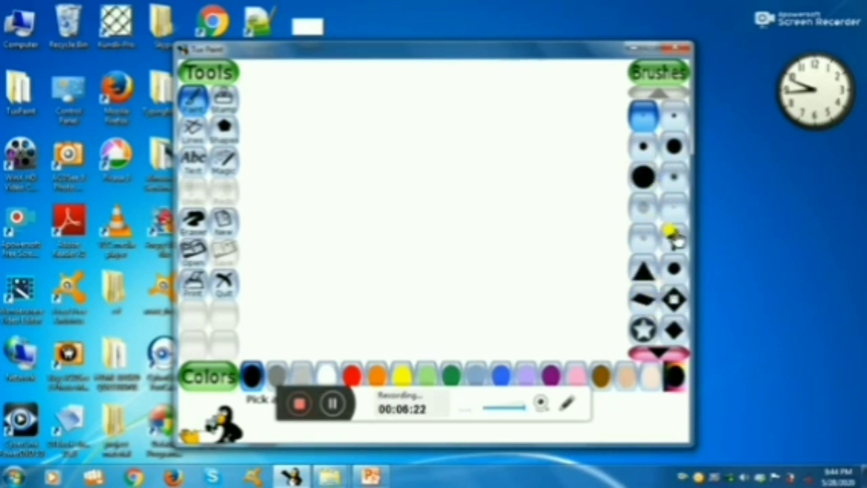
{"action": "left_click", "coordinate": [661, 126]}
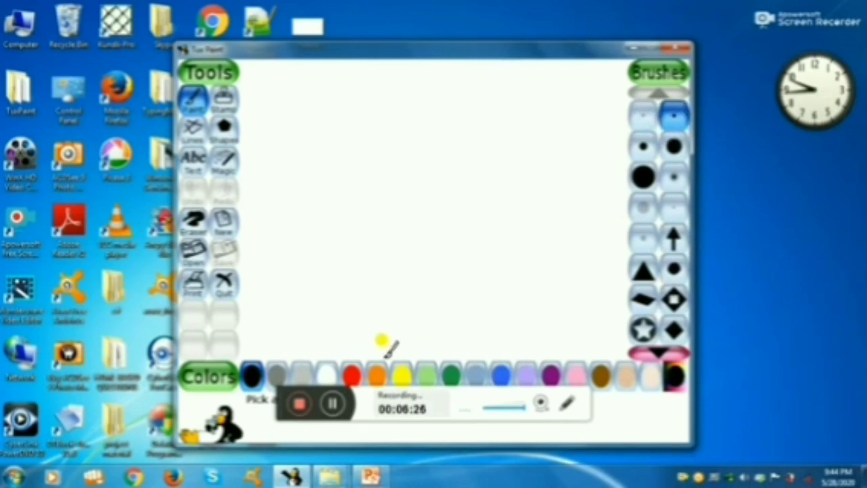
{"action": "left_click", "coordinate": [600, 378]}
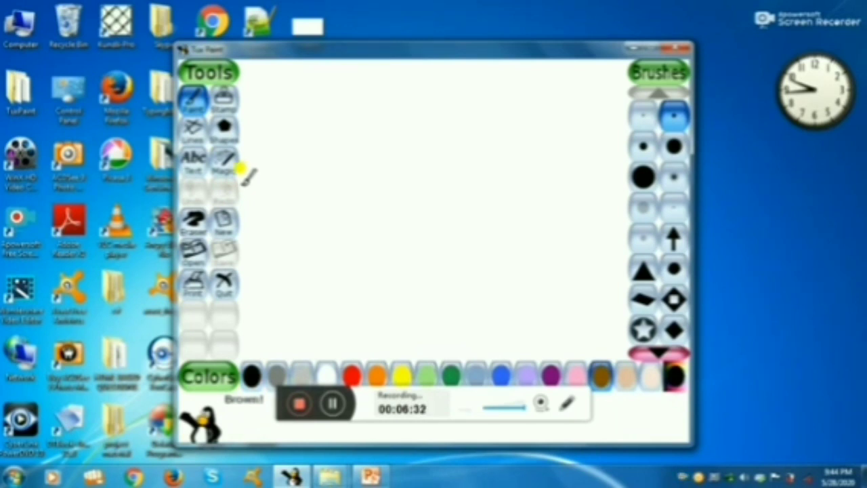
{"action": "mouse_move", "coordinate": [243, 184]}
{"action": "left_mouse_down"}
{"action": "mouse_move", "coordinate": [285, 176]}
{"action": "mouse_move", "coordinate": [326, 183]}
{"action": "mouse_move", "coordinate": [455, 175]}
{"action": "mouse_move", "coordinate": [534, 157]}
{"action": "mouse_move", "coordinate": [631, 176]}
{"action": "mouse_move", "coordinate": [422, 142]}
{"action": "mouse_move", "coordinate": [345, 165]}
{"action": "mouse_move", "coordinate": [261, 166]}
{"action": "left_mouse_up"}
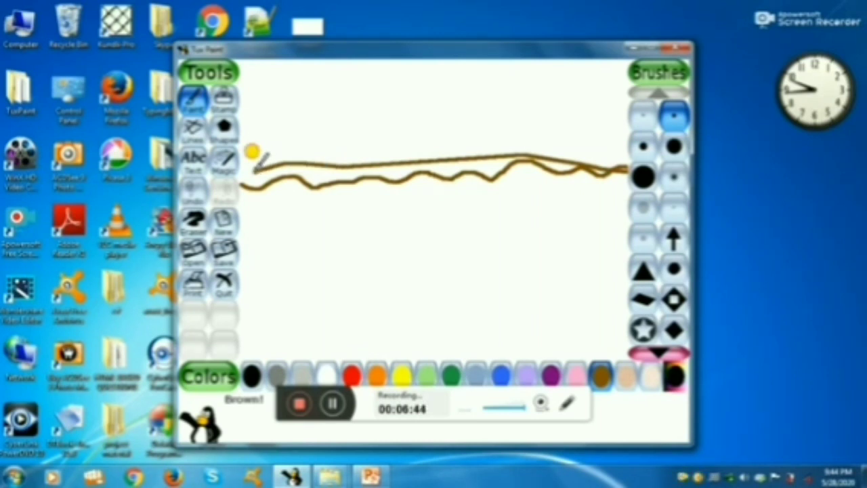
{"action": "mouse_move", "coordinate": [253, 168]}
{"action": "left_mouse_down"}
{"action": "mouse_move", "coordinate": [305, 58]}
{"action": "mouse_move", "coordinate": [356, 122]}
{"action": "mouse_move", "coordinate": [370, 162]}
{"action": "mouse_move", "coordinate": [411, 67]}
{"action": "mouse_move", "coordinate": [448, 111]}
{"action": "left_mouse_up"}
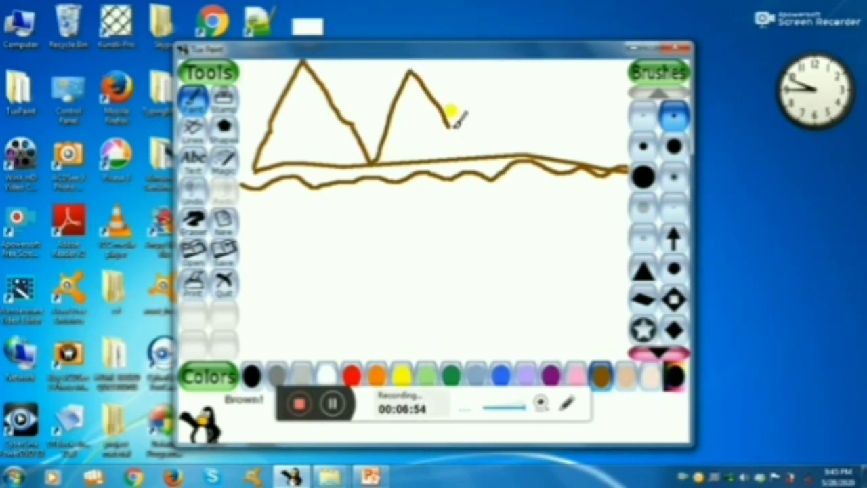
{"action": "mouse_move", "coordinate": [451, 117]}
{"action": "left_mouse_down"}
{"action": "mouse_move", "coordinate": [464, 163]}
{"action": "mouse_move", "coordinate": [466, 143]}
{"action": "mouse_move", "coordinate": [537, 98]}
{"action": "mouse_move", "coordinate": [573, 160]}
{"action": "left_mouse_up"}
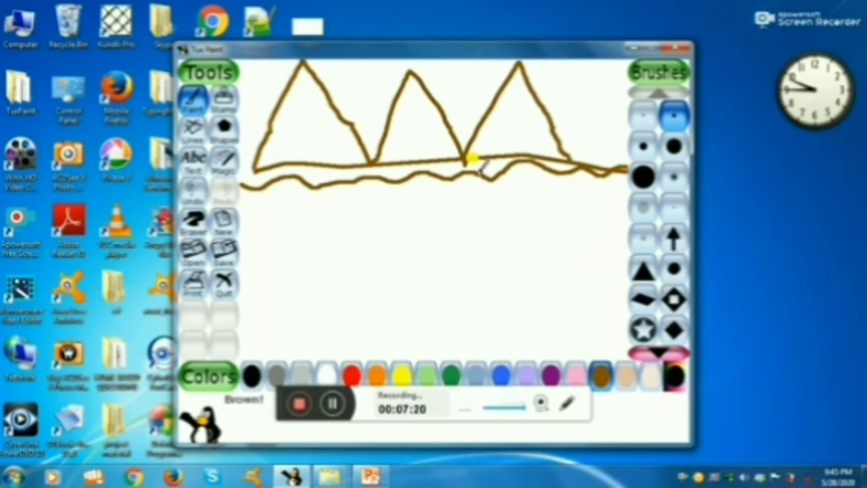
Paint the two blue banks of a river widening from between the mountains down to the canvas's lower edge.
{"action": "left_click", "coordinate": [501, 374]}
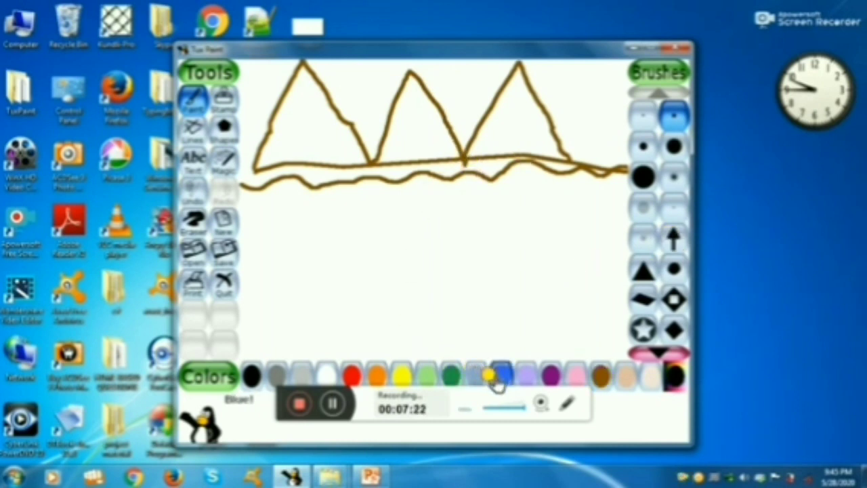
{"action": "mouse_move", "coordinate": [245, 352]}
{"action": "left_mouse_down"}
{"action": "mouse_move", "coordinate": [277, 317]}
{"action": "mouse_move", "coordinate": [343, 282]}
{"action": "mouse_move", "coordinate": [327, 298]}
{"action": "mouse_move", "coordinate": [347, 262]}
{"action": "mouse_move", "coordinate": [376, 260]}
{"action": "mouse_move", "coordinate": [401, 236]}
{"action": "mouse_move", "coordinate": [391, 241]}
{"action": "mouse_move", "coordinate": [407, 213]}
{"action": "mouse_move", "coordinate": [452, 194]}
{"action": "mouse_move", "coordinate": [470, 157]}
{"action": "left_mouse_up"}
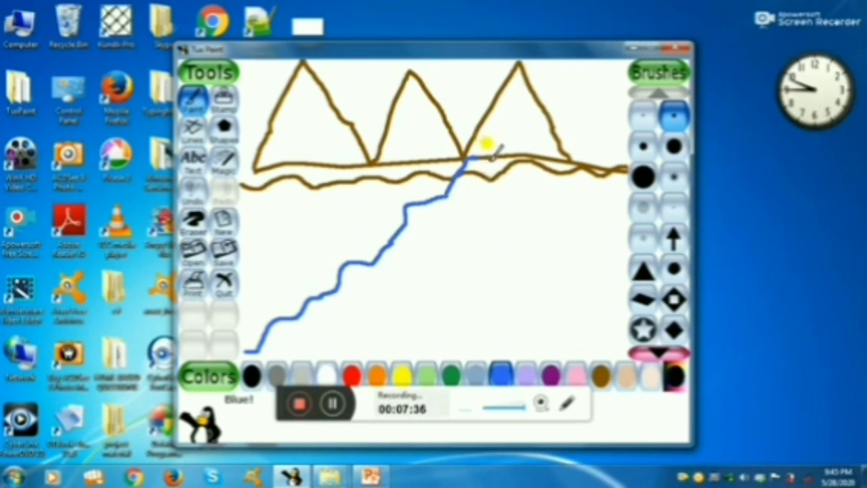
{"action": "mouse_move", "coordinate": [488, 160]}
{"action": "left_mouse_down"}
{"action": "mouse_move", "coordinate": [501, 315]}
{"action": "mouse_move", "coordinate": [495, 353]}
{"action": "mouse_move", "coordinate": [547, 325]}
{"action": "left_mouse_up"}
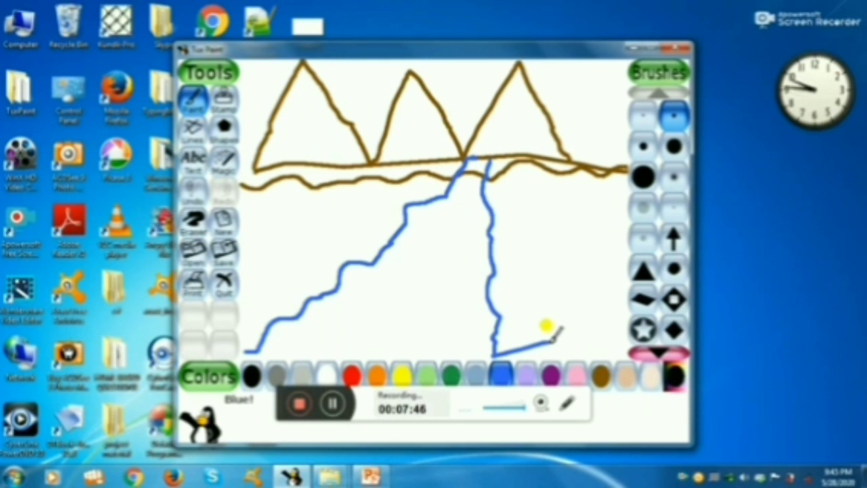
Shade the right slope of the rightmost mountain in brown with a soft round brush.
{"action": "left_click", "coordinate": [675, 183]}
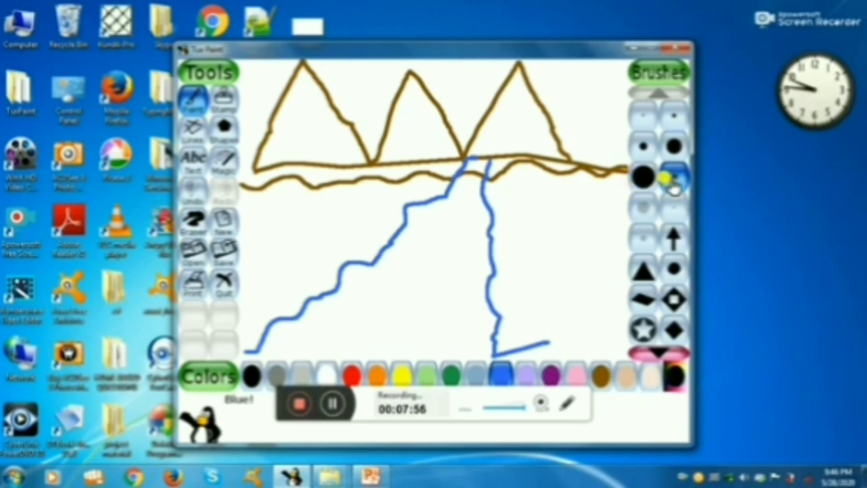
{"action": "left_click", "coordinate": [568, 157]}
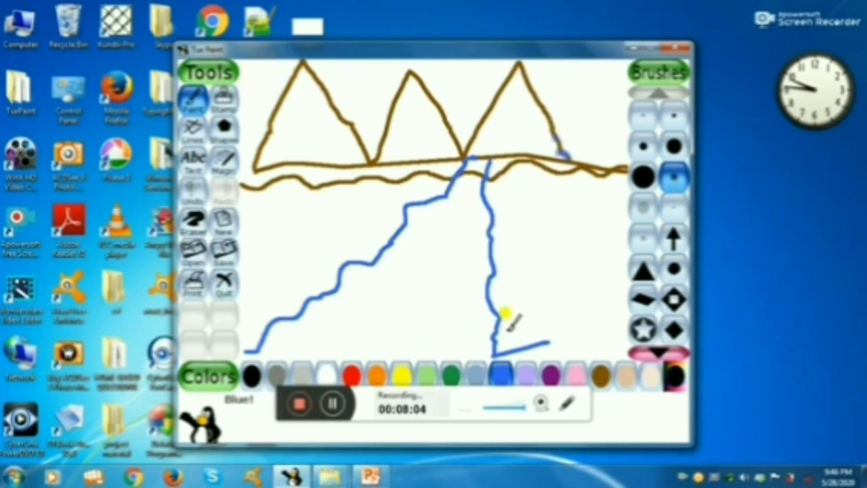
{"action": "left_click", "coordinate": [601, 374]}
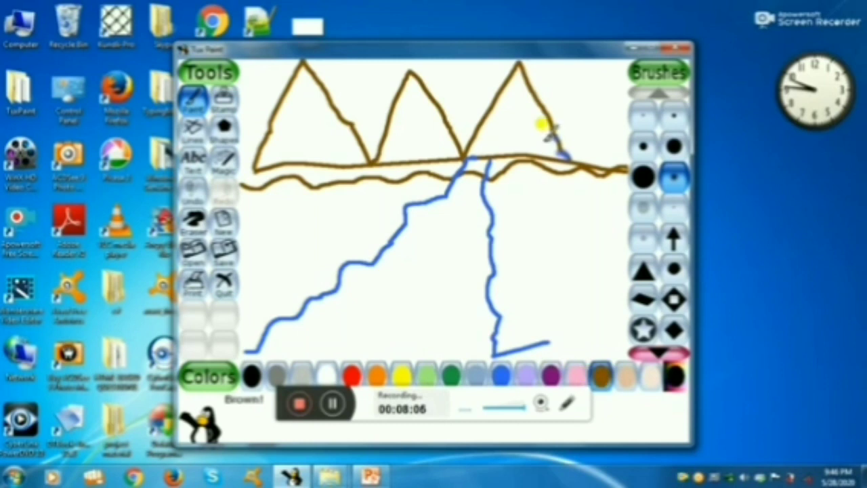
{"action": "left_click", "coordinate": [553, 123]}
{"action": "mouse_move", "coordinate": [553, 123]}
{"action": "left_mouse_down"}
{"action": "mouse_move", "coordinate": [523, 49]}
{"action": "mouse_move", "coordinate": [568, 145]}
{"action": "left_mouse_up"}
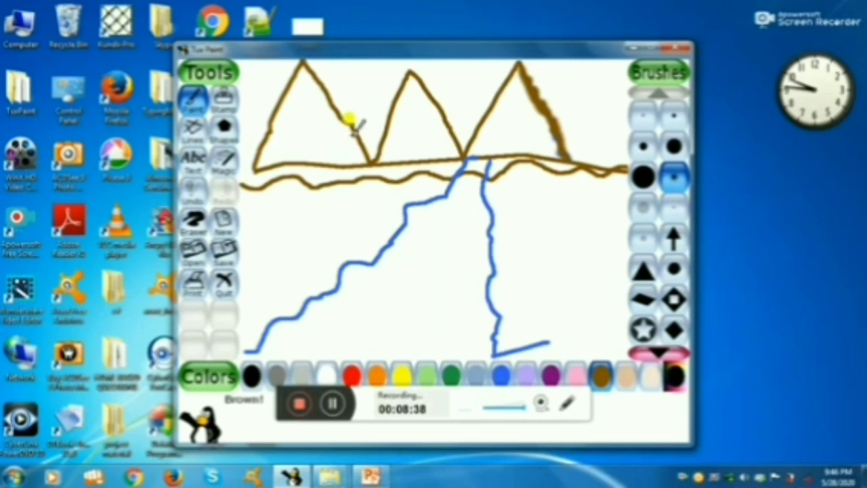
Paint rows of small brown bricks beneath the leftmost mountain with the small Bricks magic effect.
{"action": "left_click", "coordinate": [224, 163]}
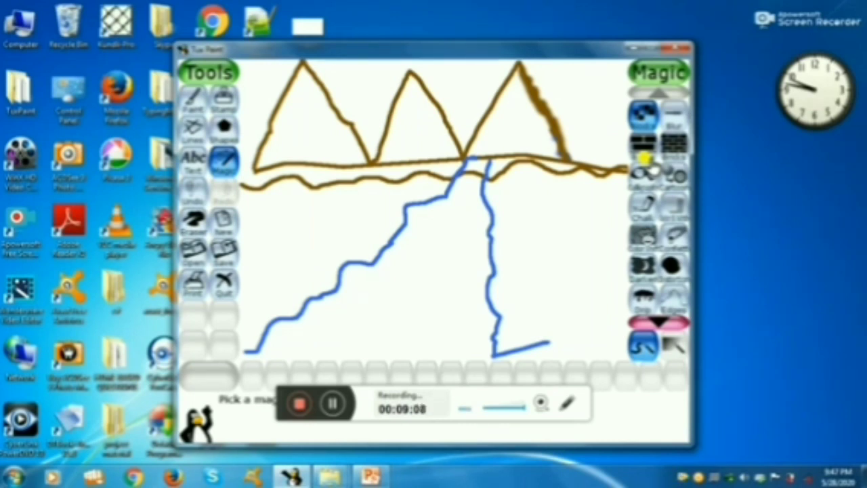
{"action": "left_click", "coordinate": [673, 145]}
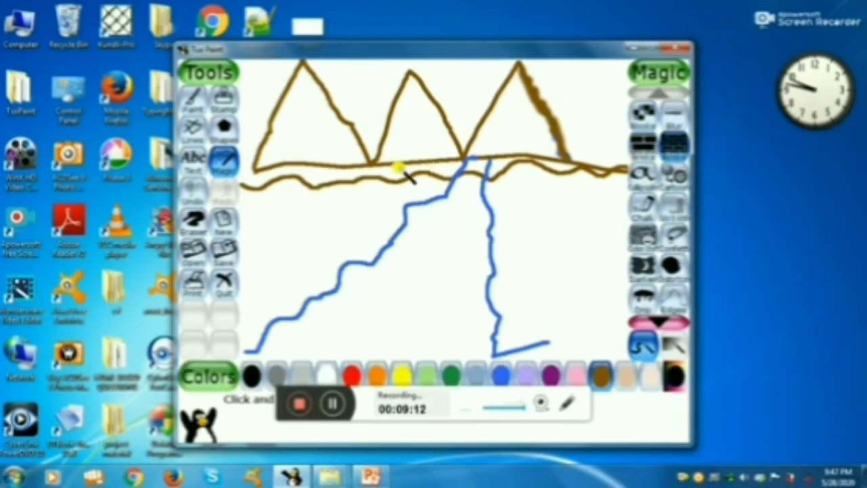
{"action": "left_click_drag", "start_coordinate": [249, 199], "coordinate": [311, 200]}
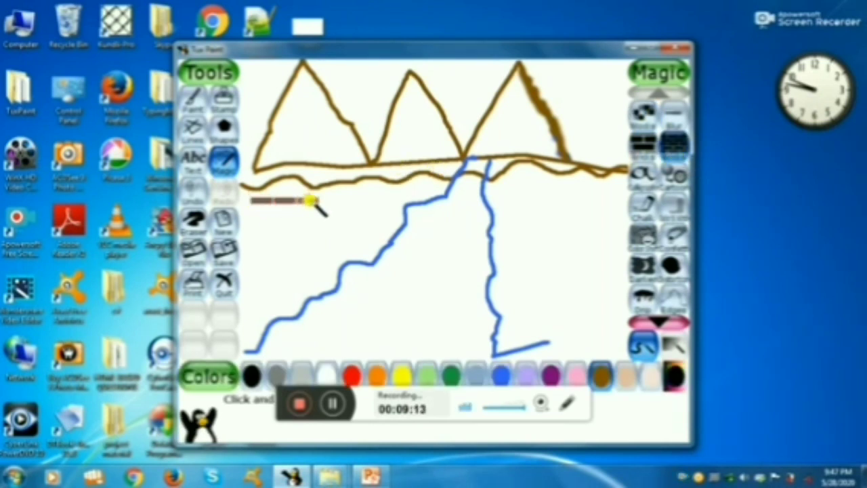
{"action": "left_click", "coordinate": [253, 212]}
{"action": "left_click", "coordinate": [279, 214]}
{"action": "left_click", "coordinate": [302, 216]}
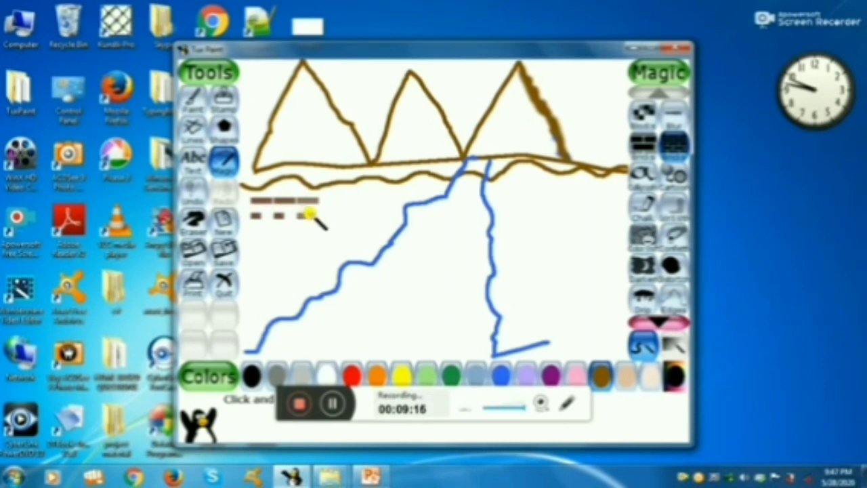
{"action": "left_click", "coordinate": [347, 216]}
{"action": "left_click", "coordinate": [316, 214]}
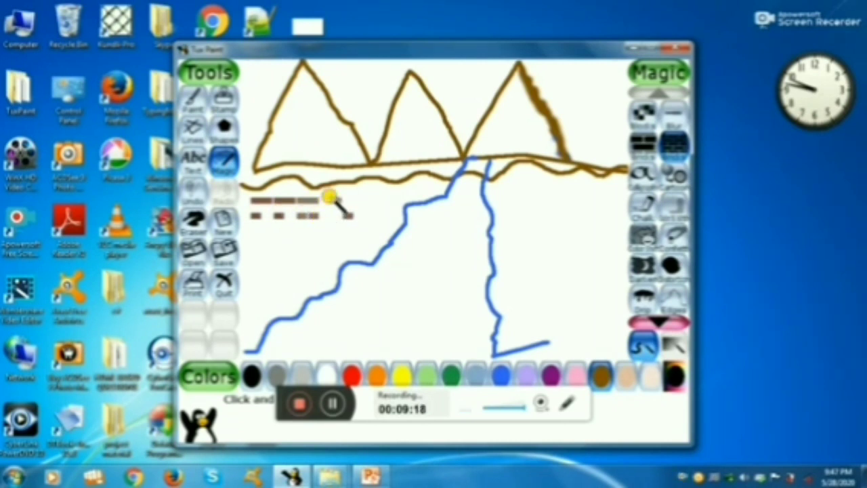
{"action": "left_click", "coordinate": [331, 196]}
{"action": "left_click", "coordinate": [353, 193]}
{"action": "left_click", "coordinate": [359, 199]}
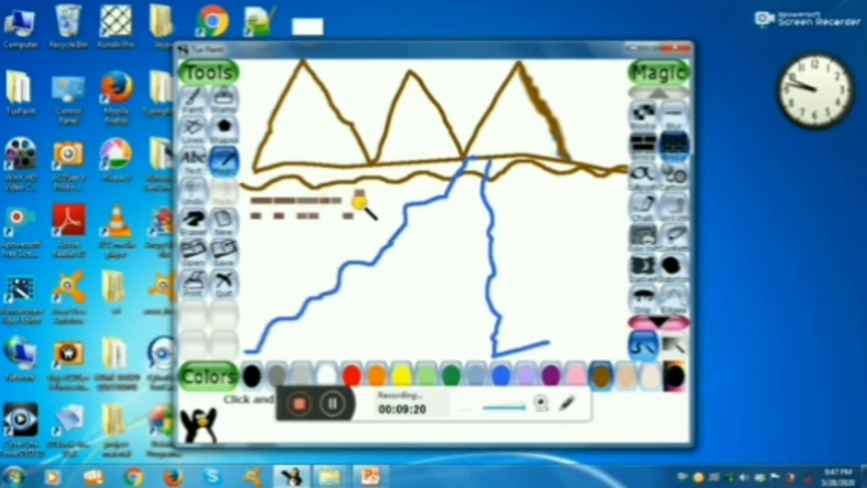
{"action": "left_click", "coordinate": [344, 208]}
{"action": "left_click", "coordinate": [335, 214]}
{"action": "left_click", "coordinate": [322, 215]}
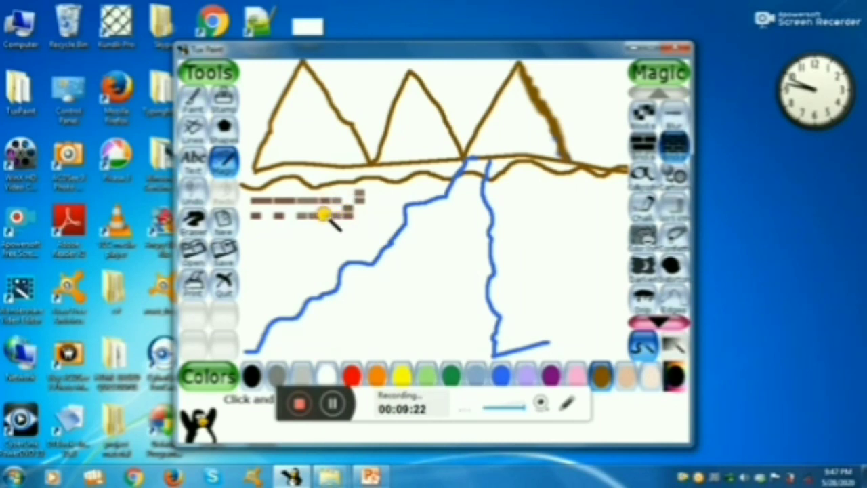
{"action": "left_click", "coordinate": [289, 216]}
{"action": "left_click", "coordinate": [267, 216]}
{"action": "left_click", "coordinate": [260, 222]}
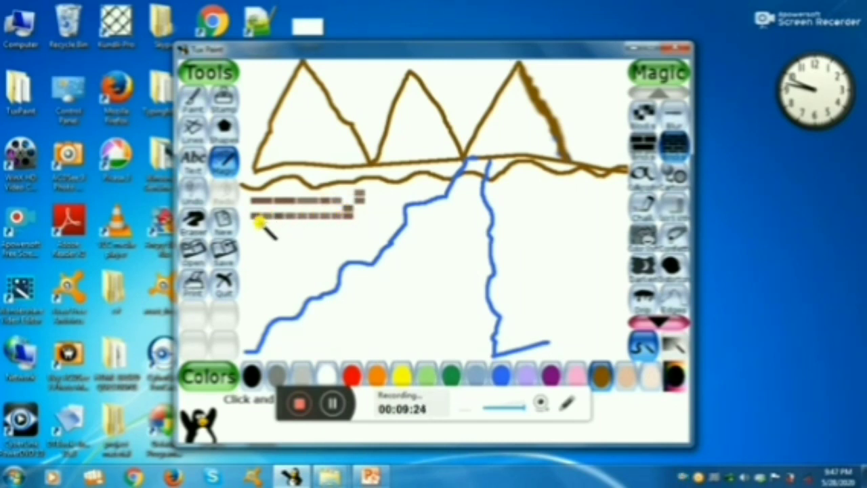
{"action": "left_click", "coordinate": [271, 224]}
{"action": "left_click", "coordinate": [282, 224]}
{"action": "left_click", "coordinate": [291, 225]}
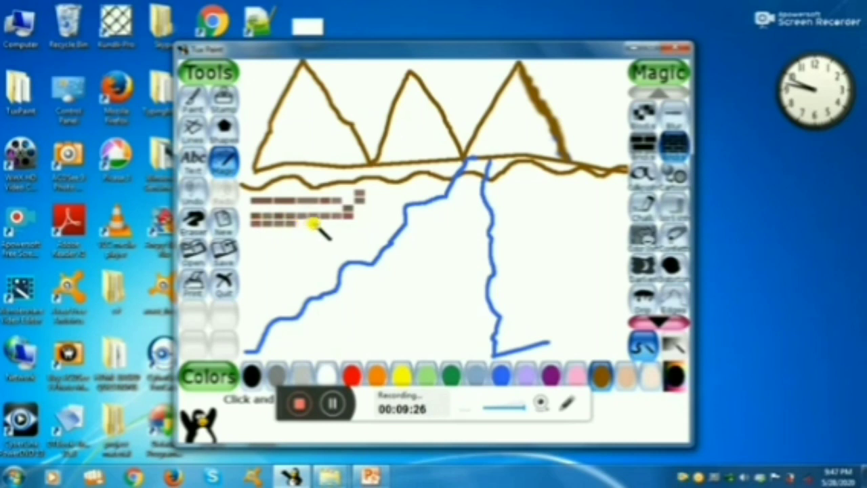
{"action": "left_click", "coordinate": [315, 224]}
{"action": "left_click", "coordinate": [302, 225]}
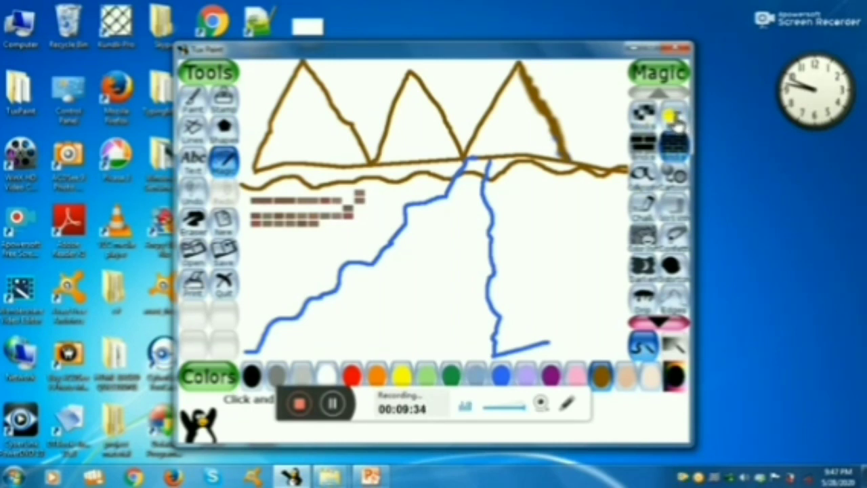
Paint three dark green clumps of grass along the lower left of the canvas with the Grass magic effect.
{"action": "left_click", "coordinate": [670, 118]}
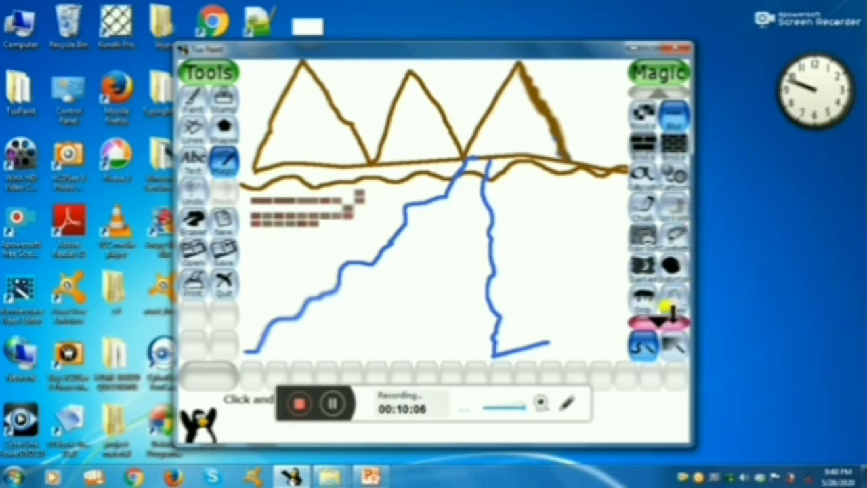
{"action": "left_click", "coordinate": [658, 318]}
{"action": "left_click", "coordinate": [659, 318]}
{"action": "left_click", "coordinate": [659, 318]}
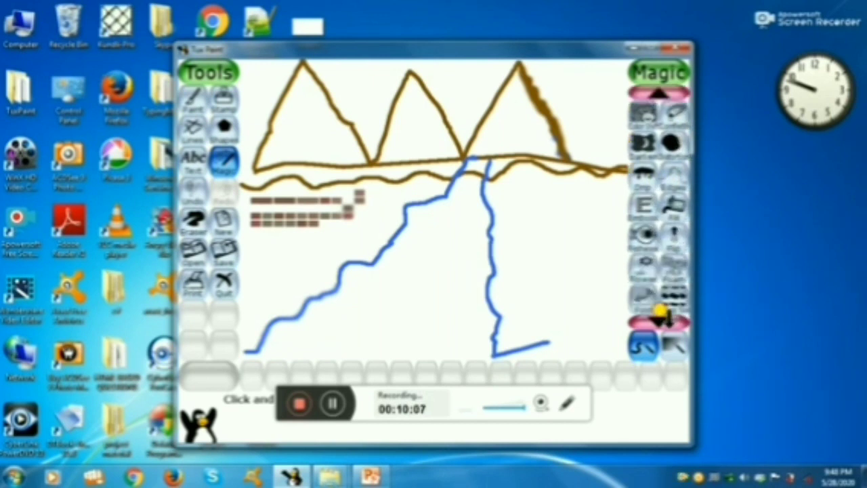
{"action": "left_click", "coordinate": [659, 319]}
{"action": "left_click", "coordinate": [659, 316]}
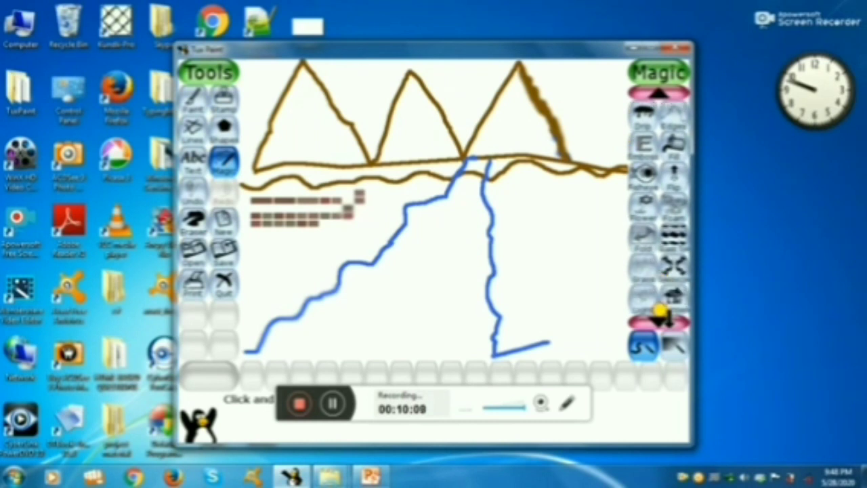
{"action": "left_click", "coordinate": [640, 270]}
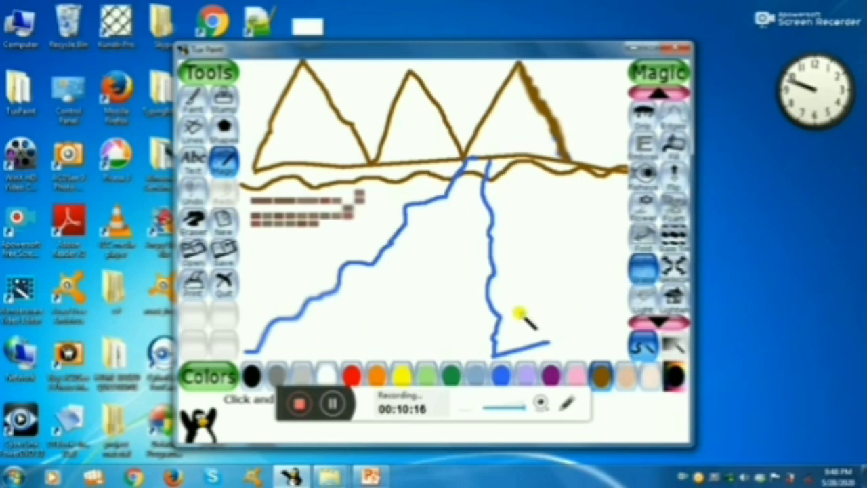
{"action": "left_click", "coordinate": [455, 380]}
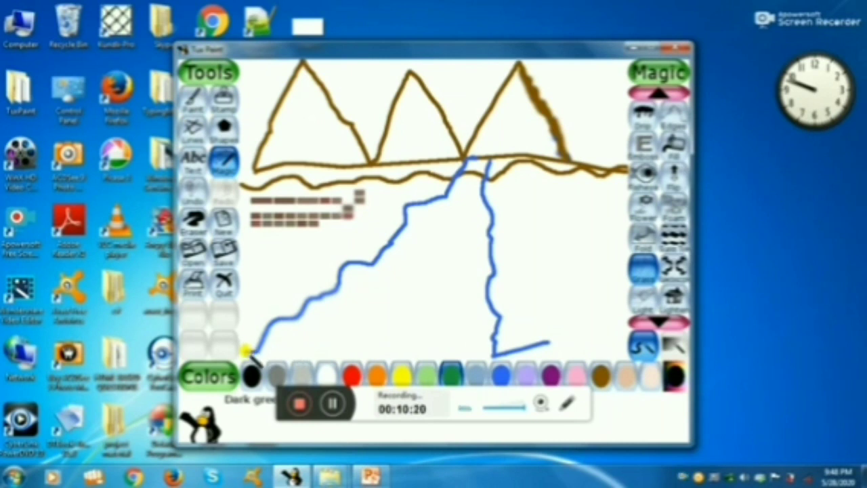
{"action": "left_click_drag", "start_coordinate": [249, 352], "coordinate": [256, 299]}
{"action": "mouse_move", "coordinate": [273, 340]}
{"action": "left_mouse_down"}
{"action": "mouse_move", "coordinate": [285, 335]}
{"action": "mouse_move", "coordinate": [291, 273]}
{"action": "left_mouse_up"}
{"action": "left_click_drag", "start_coordinate": [347, 356], "coordinate": [337, 274]}
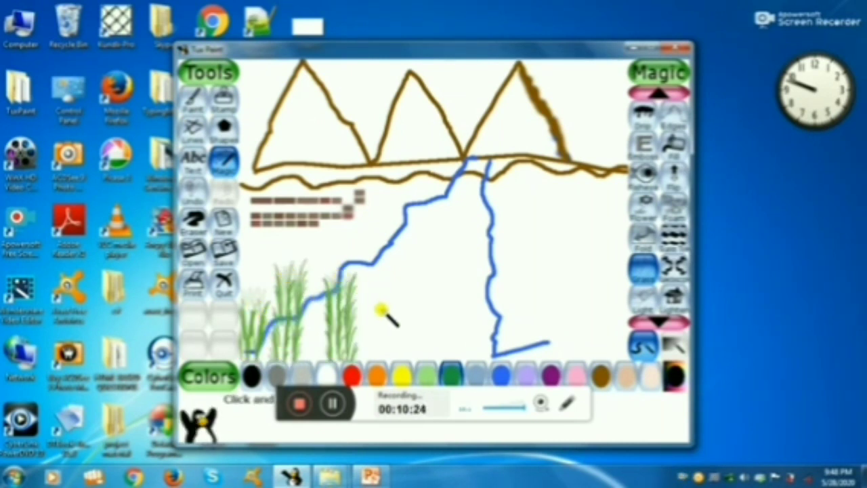
Paint dark green grass across the lower middle and right of the canvas and small tufts at the leftmost mountain's base.
{"action": "mouse_move", "coordinate": [387, 305]}
{"action": "left_mouse_down"}
{"action": "mouse_move", "coordinate": [454, 278]}
{"action": "mouse_move", "coordinate": [456, 321]}
{"action": "mouse_move", "coordinate": [418, 335]}
{"action": "left_mouse_up"}
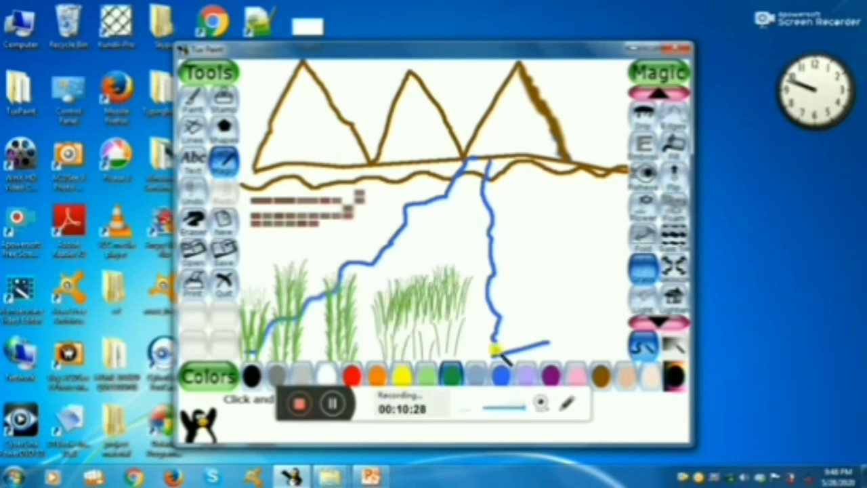
{"action": "mouse_move", "coordinate": [492, 350]}
{"action": "left_mouse_down"}
{"action": "mouse_move", "coordinate": [484, 298]}
{"action": "mouse_move", "coordinate": [474, 318]}
{"action": "mouse_move", "coordinate": [476, 292]}
{"action": "mouse_move", "coordinate": [525, 279]}
{"action": "mouse_move", "coordinate": [552, 320]}
{"action": "mouse_move", "coordinate": [532, 314]}
{"action": "mouse_move", "coordinate": [574, 300]}
{"action": "mouse_move", "coordinate": [591, 333]}
{"action": "left_mouse_up"}
{"action": "scroll", "coordinate": [567, 246], "scroll_direction": "up", "scroll_amount": 1}
{"action": "left_click", "coordinate": [283, 155]}
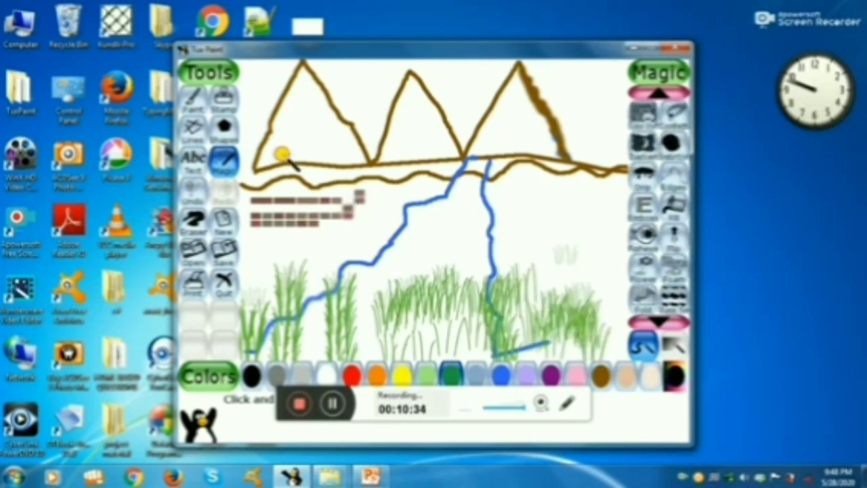
{"action": "left_click", "coordinate": [264, 161]}
{"action": "left_click", "coordinate": [334, 164]}
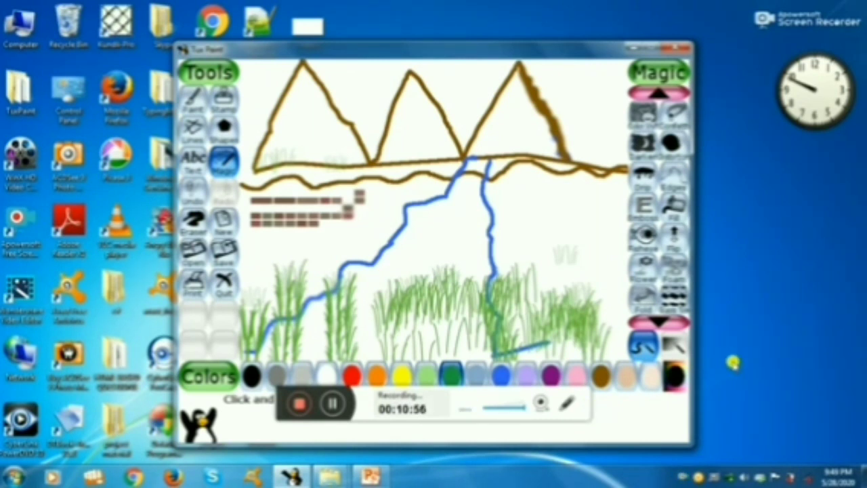
Fill the three mountains with brown using the Fill magic effect.
{"action": "left_click", "coordinate": [672, 213]}
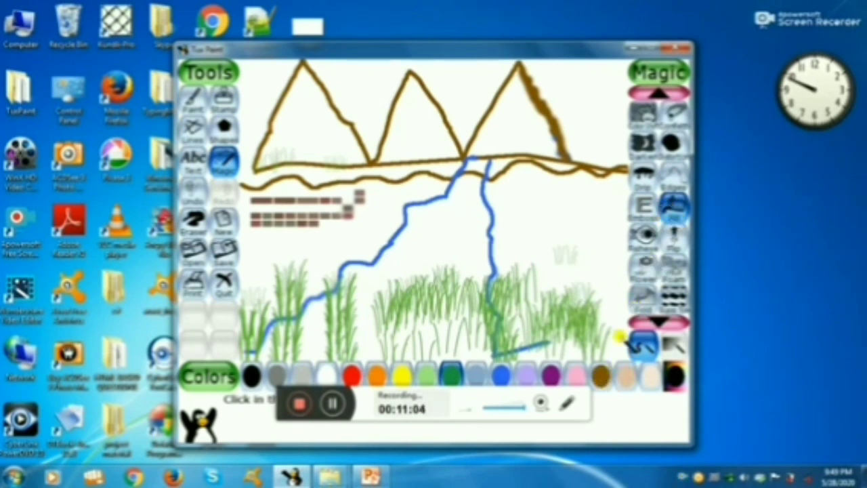
{"action": "left_click", "coordinate": [601, 380]}
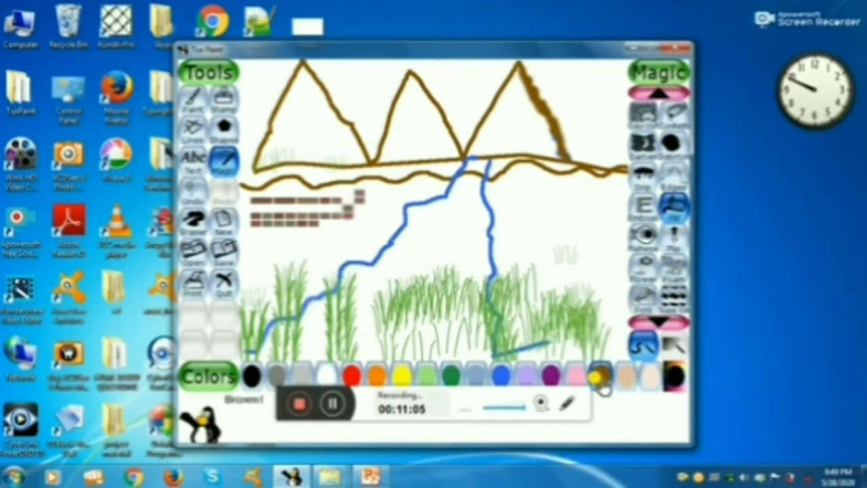
{"action": "left_click", "coordinate": [324, 119]}
{"action": "left_click", "coordinate": [413, 132]}
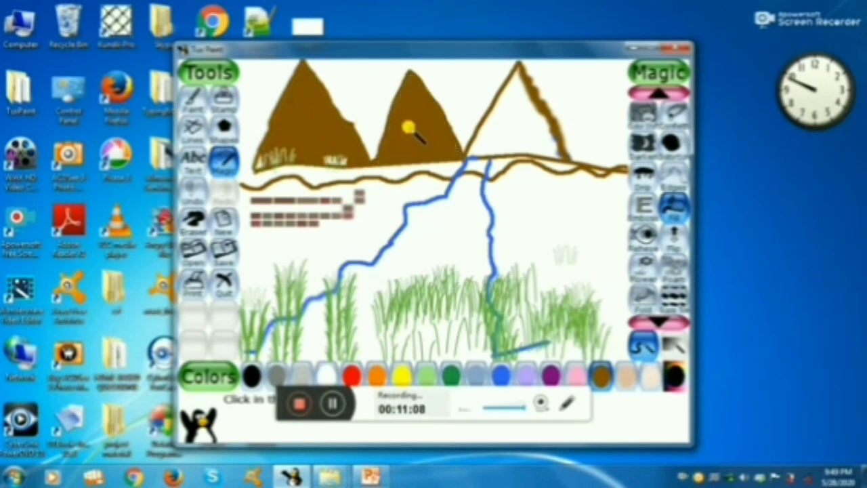
{"action": "left_click", "coordinate": [504, 128]}
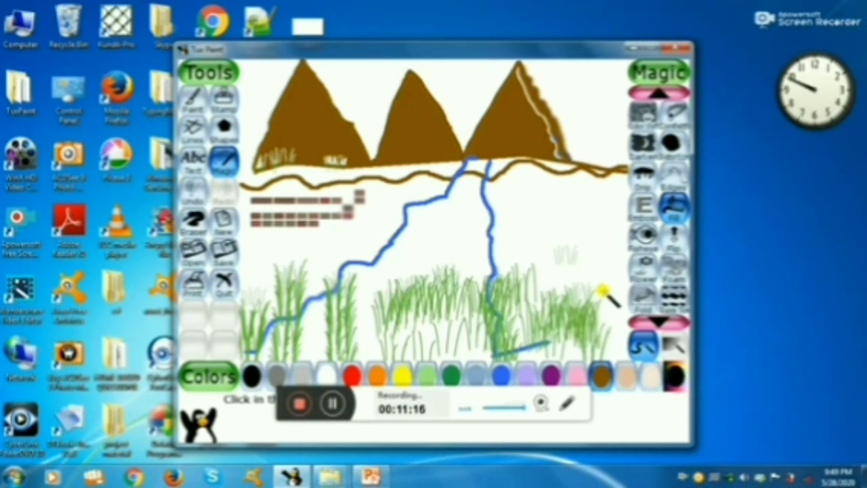
Add seven red flowers around the grass at the lower left of the canvas with the Flower magic effect.
{"action": "left_click", "coordinate": [647, 274]}
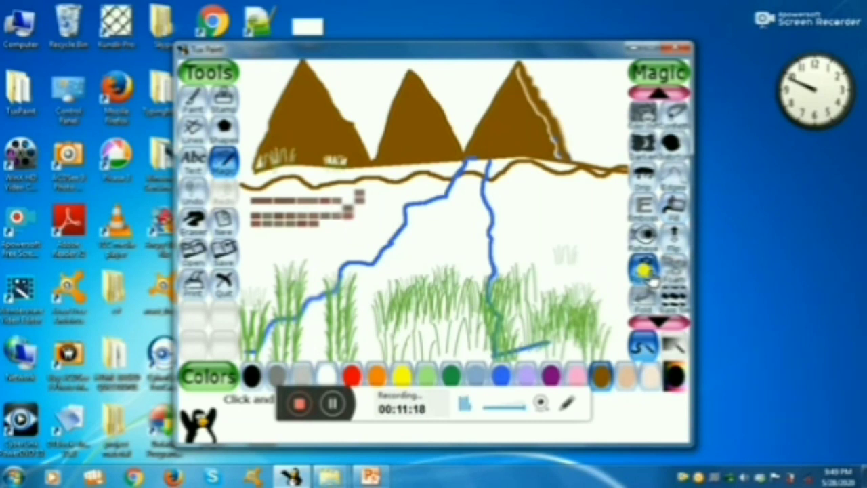
{"action": "left_click", "coordinate": [351, 374]}
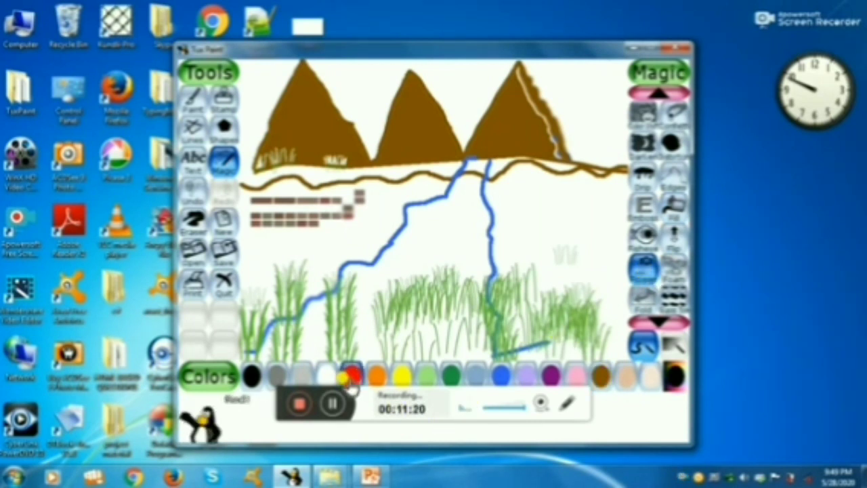
{"action": "mouse_move", "coordinate": [298, 344]}
{"action": "left_mouse_down"}
{"action": "mouse_move", "coordinate": [313, 257]}
{"action": "mouse_move", "coordinate": [277, 234]}
{"action": "left_mouse_up"}
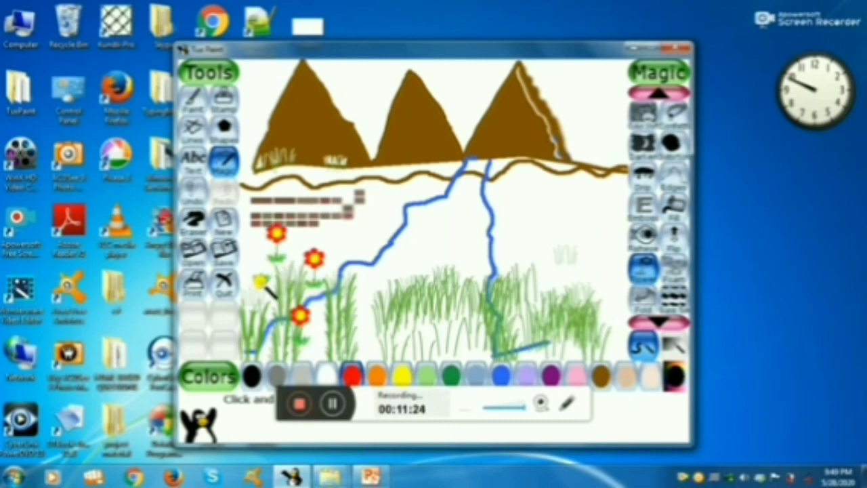
{"action": "left_click_drag", "start_coordinate": [262, 279], "coordinate": [262, 254]}
{"action": "left_click_drag", "start_coordinate": [398, 281], "coordinate": [397, 255]}
{"action": "left_click_drag", "start_coordinate": [373, 321], "coordinate": [373, 292]}
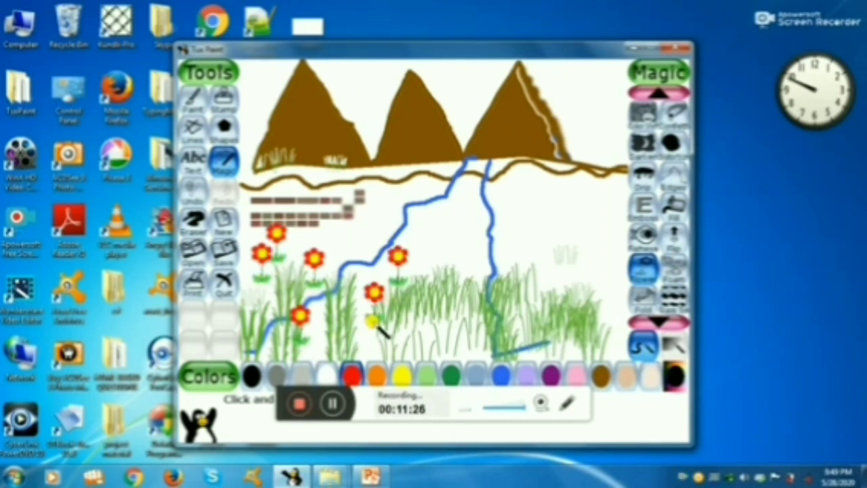
{"action": "left_click_drag", "start_coordinate": [352, 336], "coordinate": [350, 308]}
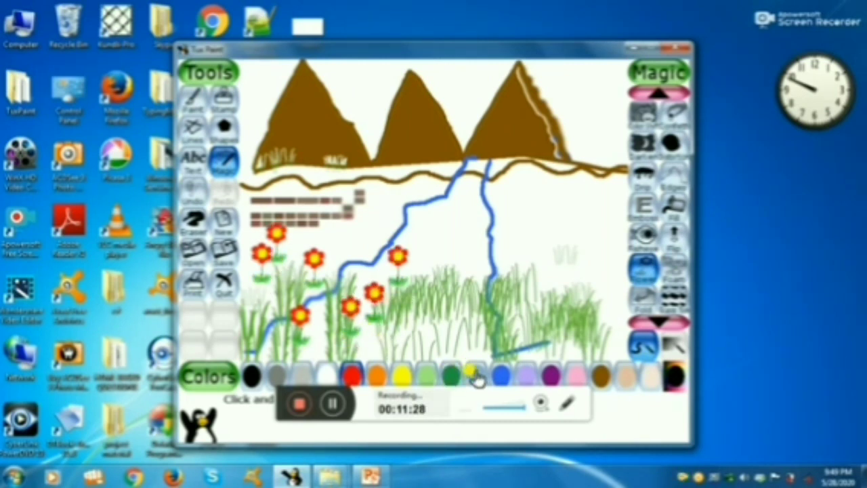
Add six blue flowers among the grass in the lower middle of the canvas.
{"action": "left_click", "coordinate": [499, 374]}
{"action": "left_click_drag", "start_coordinate": [395, 323], "coordinate": [391, 295]}
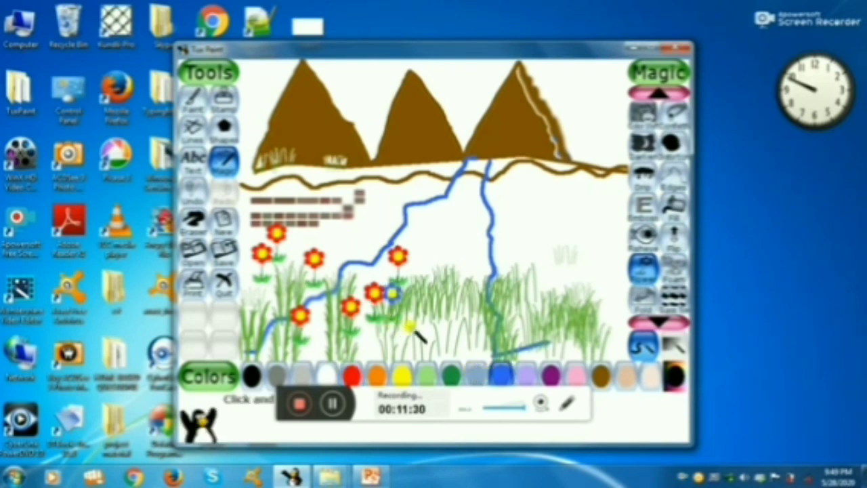
{"action": "left_click_drag", "start_coordinate": [431, 330], "coordinate": [430, 260]}
{"action": "left_click_drag", "start_coordinate": [472, 302], "coordinate": [473, 275]}
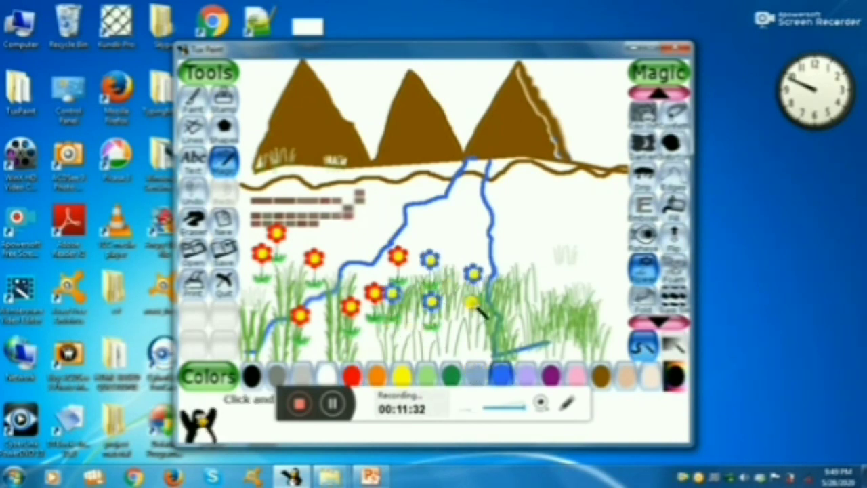
{"action": "left_click_drag", "start_coordinate": [452, 358], "coordinate": [452, 332]}
{"action": "left_click_drag", "start_coordinate": [371, 346], "coordinate": [372, 318]}
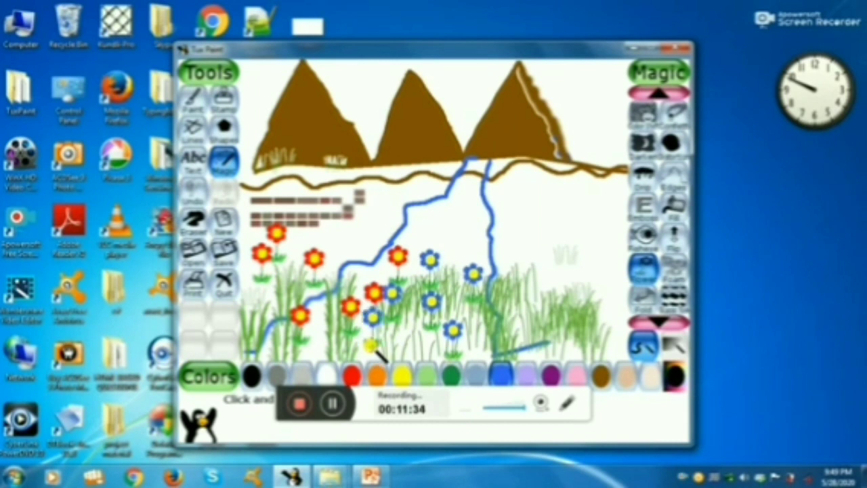
Add six yellow flowers around the lower part of the river's right bank.
{"action": "left_click", "coordinate": [399, 376]}
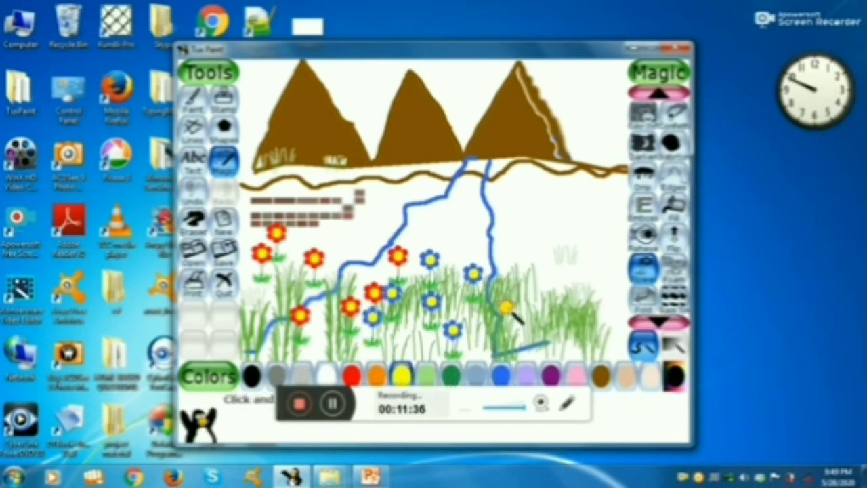
{"action": "left_click_drag", "start_coordinate": [506, 308], "coordinate": [507, 227]}
{"action": "left_click_drag", "start_coordinate": [555, 297], "coordinate": [555, 270]}
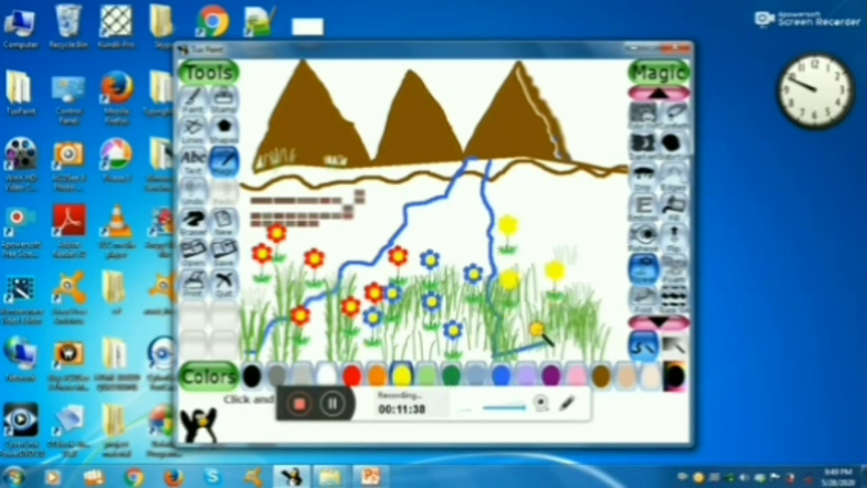
{"action": "left_click_drag", "start_coordinate": [537, 331], "coordinate": [537, 303]}
{"action": "mouse_move", "coordinate": [508, 334]}
{"action": "left_mouse_down"}
{"action": "mouse_move", "coordinate": [509, 307]}
{"action": "mouse_move", "coordinate": [486, 303]}
{"action": "left_mouse_up"}
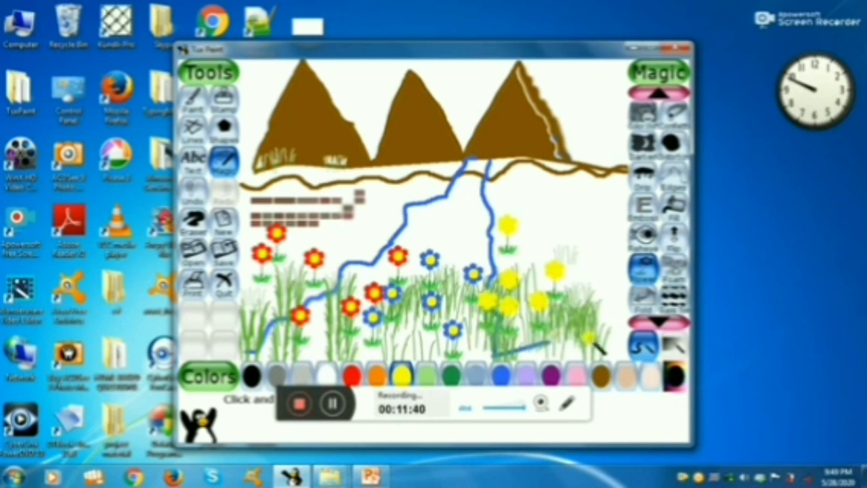
Add four pink flowers, two near the canvas's lower right edge and two near its lower left edge.
{"action": "left_click", "coordinate": [575, 375]}
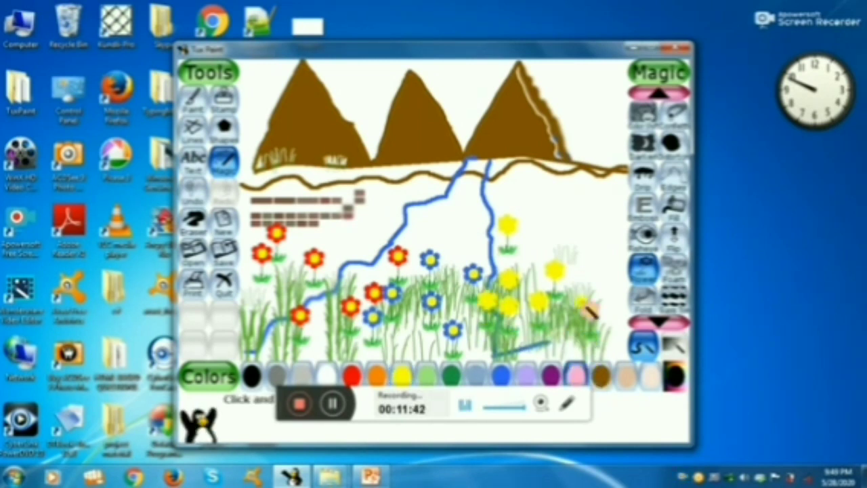
{"action": "left_click", "coordinate": [582, 276]}
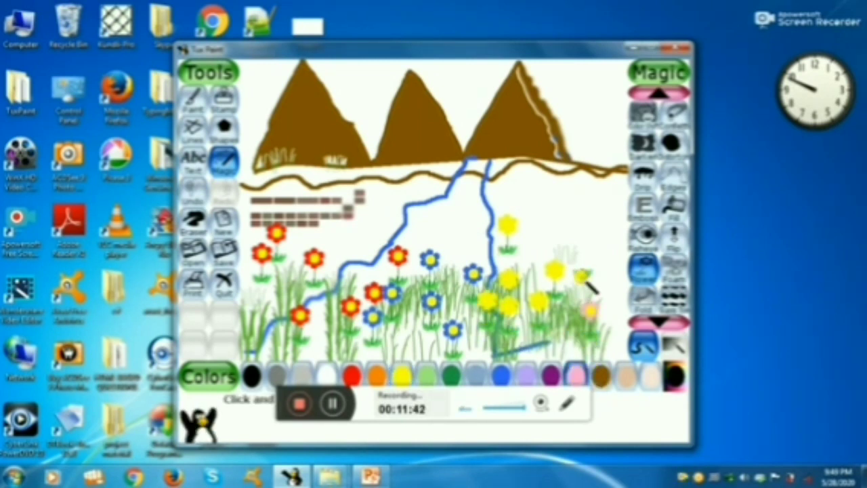
{"action": "left_click", "coordinate": [263, 327]}
{"action": "left_click", "coordinate": [277, 295]}
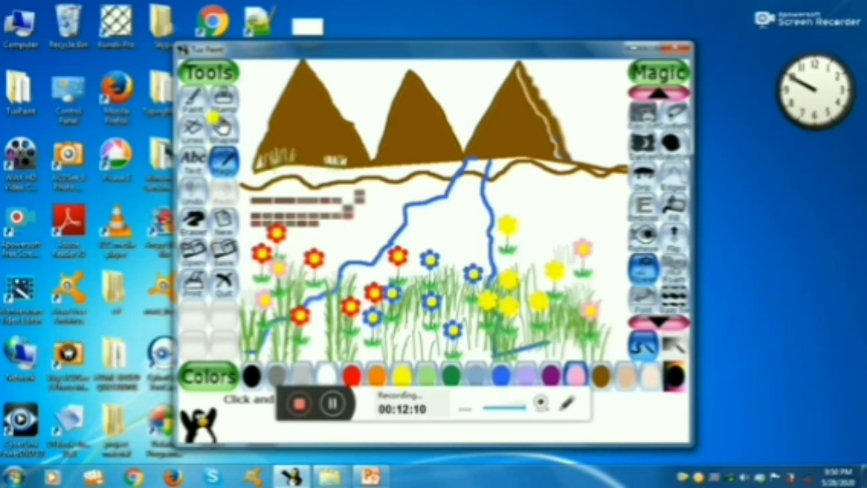
Stamp three penguins above the grass: on the left riverbank, inside the river and at the canvas's right edge.
{"action": "left_click", "coordinate": [226, 103]}
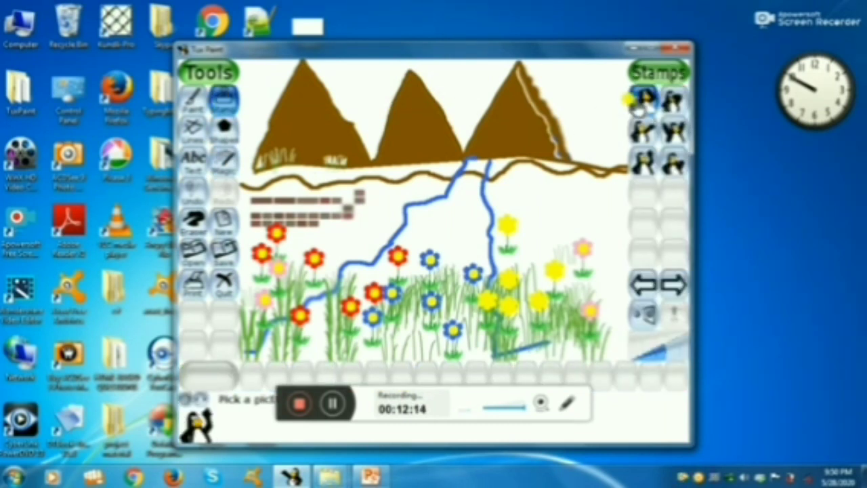
{"action": "left_click", "coordinate": [672, 107]}
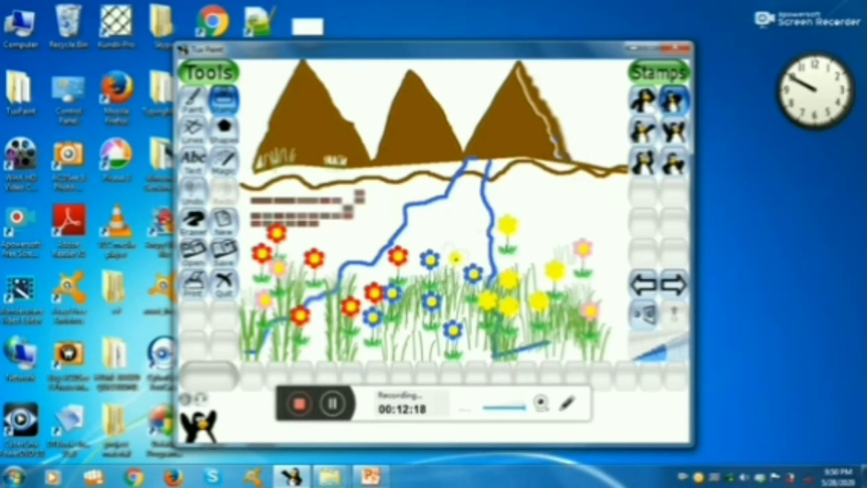
{"action": "left_click", "coordinate": [358, 252]}
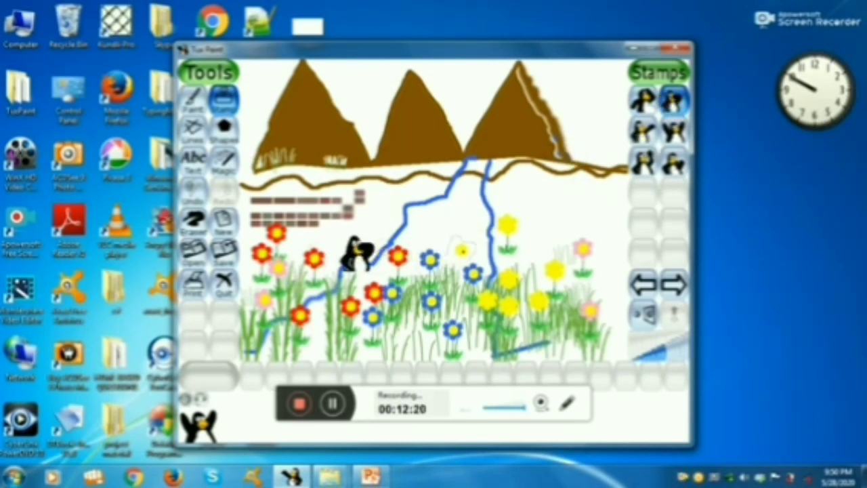
{"action": "left_click", "coordinate": [461, 251]}
{"action": "left_click", "coordinate": [606, 266]}
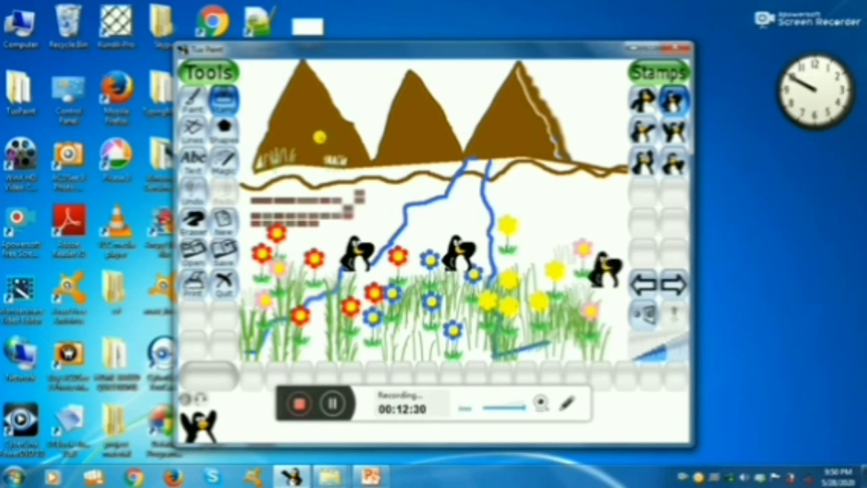
Paint three pink diamonds in the sky right of the rightmost mountain with the solid diamond brush.
{"action": "left_click", "coordinate": [193, 101]}
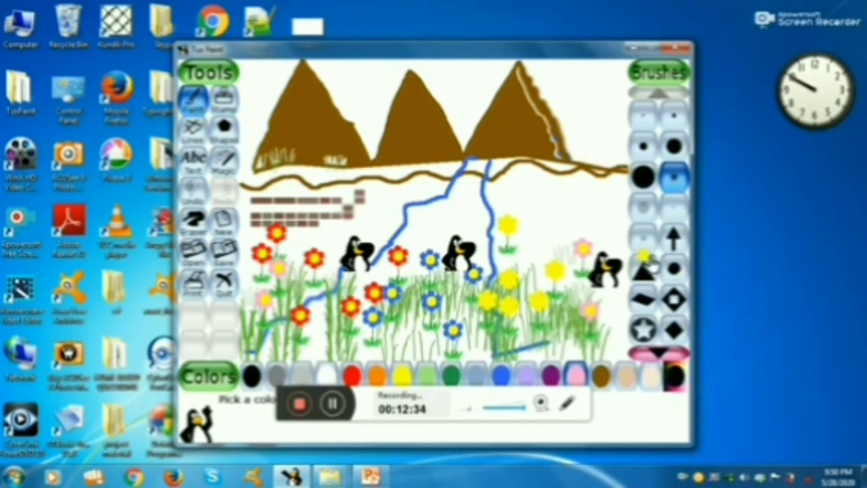
{"action": "left_click", "coordinate": [674, 330]}
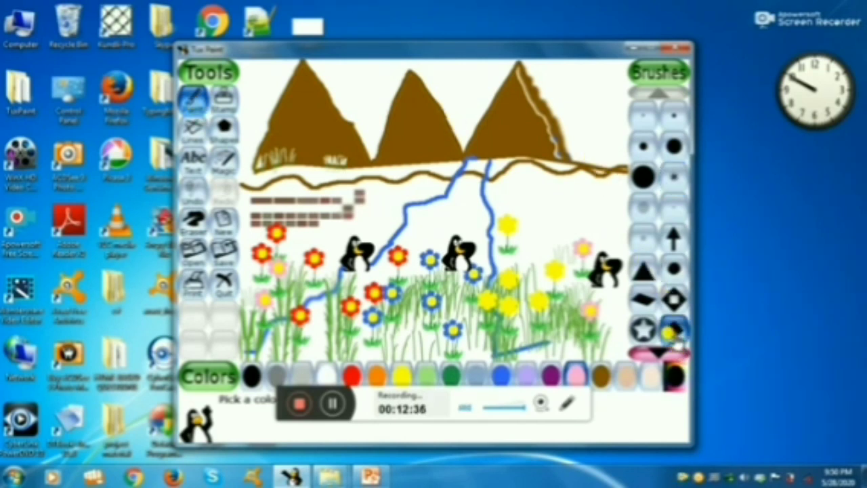
{"action": "left_click", "coordinate": [597, 126]}
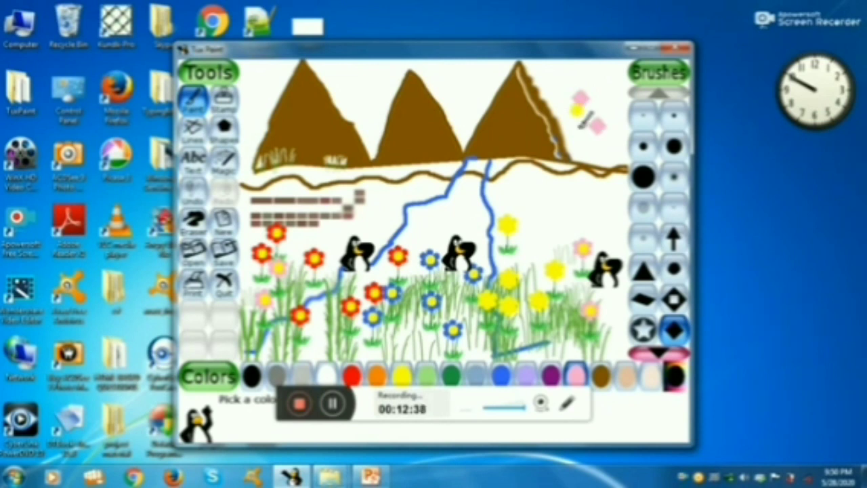
{"action": "left_click", "coordinate": [577, 127]}
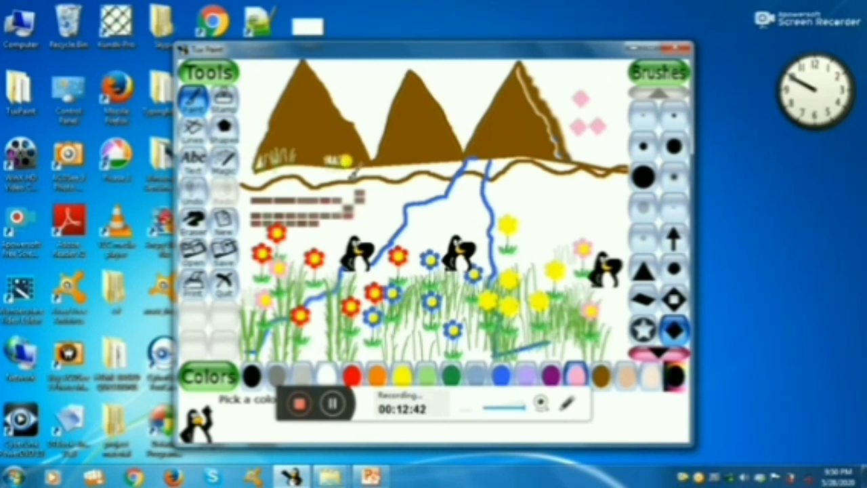
Draw blue arrows down the upper part of the river and two beside its right bank using Lines with the arrow brush.
{"action": "left_click", "coordinate": [189, 136]}
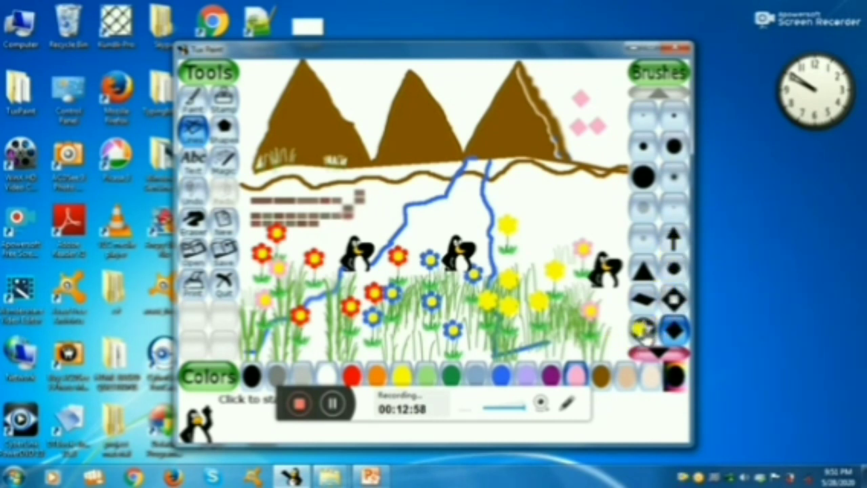
{"action": "left_click", "coordinate": [669, 241]}
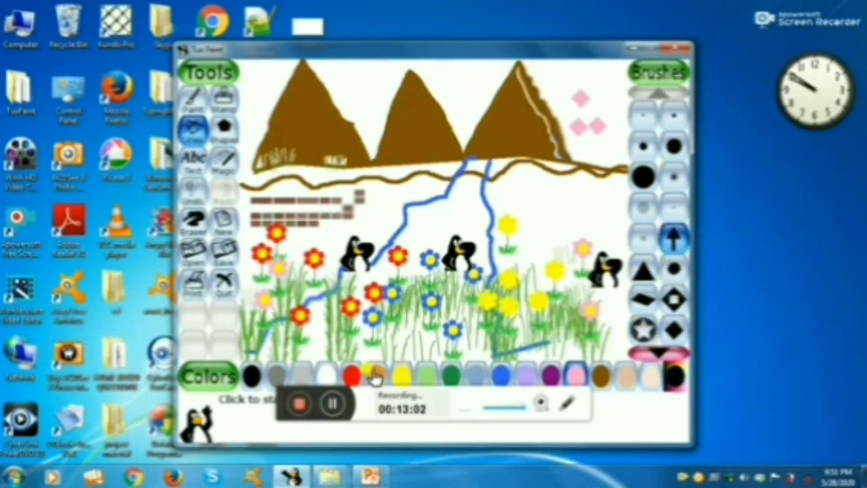
{"action": "left_click", "coordinate": [500, 376]}
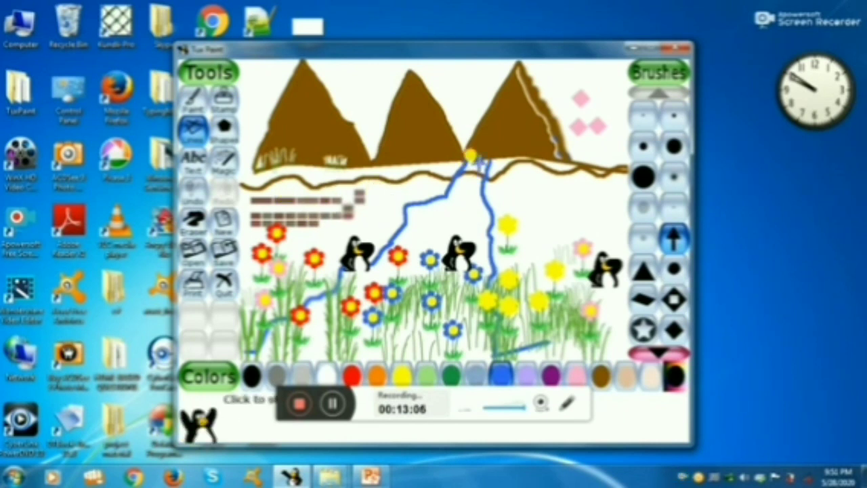
{"action": "left_click", "coordinate": [476, 172]}
{"action": "left_click", "coordinate": [470, 185]}
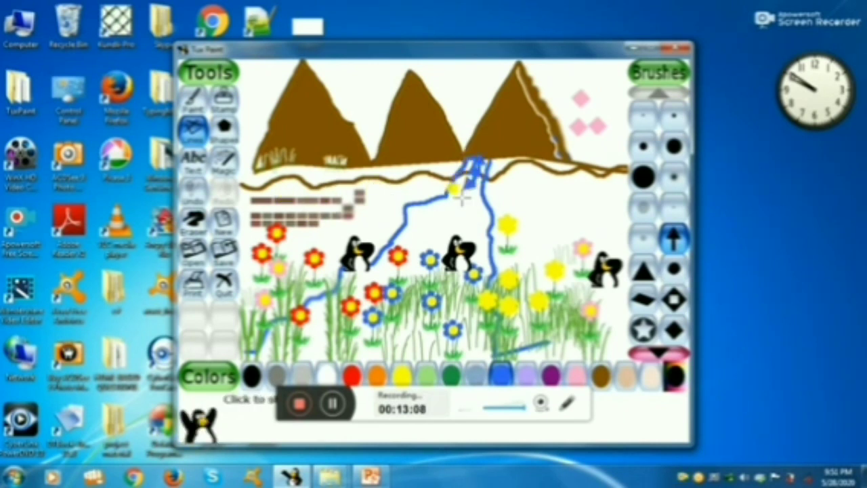
{"action": "left_click", "coordinate": [462, 197]}
{"action": "left_click", "coordinate": [455, 208]}
{"action": "left_click", "coordinate": [443, 221]}
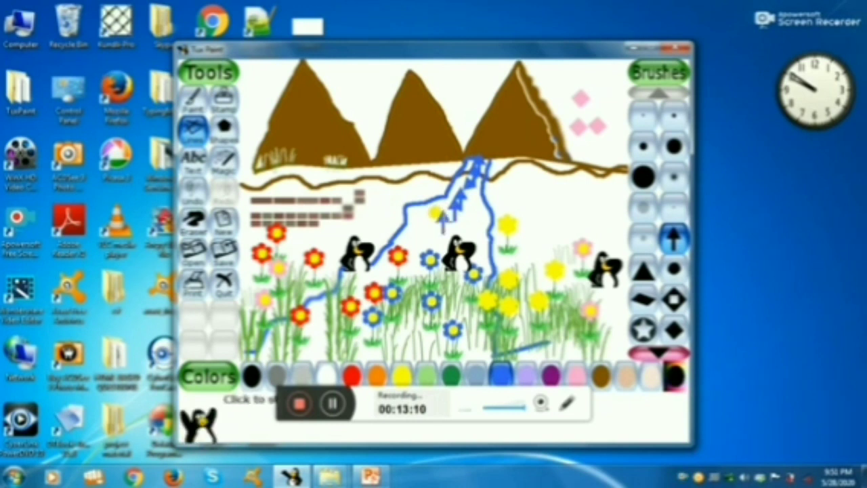
{"action": "left_click_drag", "start_coordinate": [502, 198], "coordinate": [576, 212]}
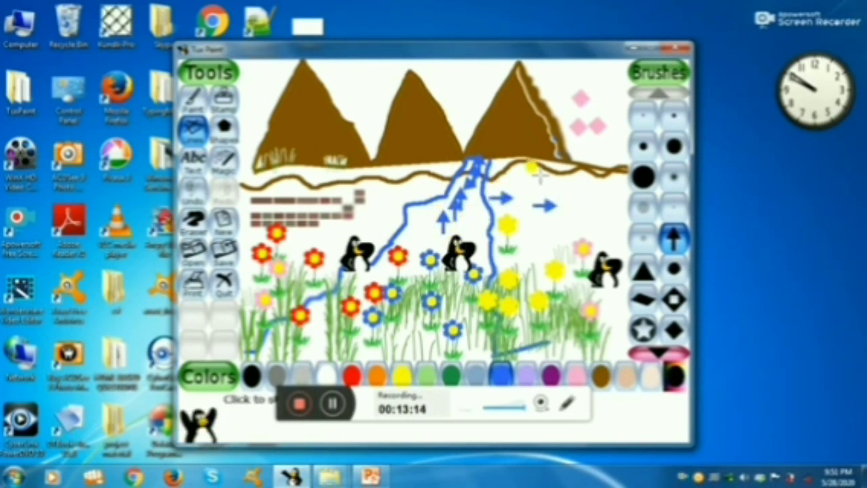
Draw two pairs of blue right-pointing arrows beside the river's right bank, one on the brown ground line and one near the yellow flower.
{"action": "left_click_drag", "start_coordinate": [518, 229], "coordinate": [582, 229]}
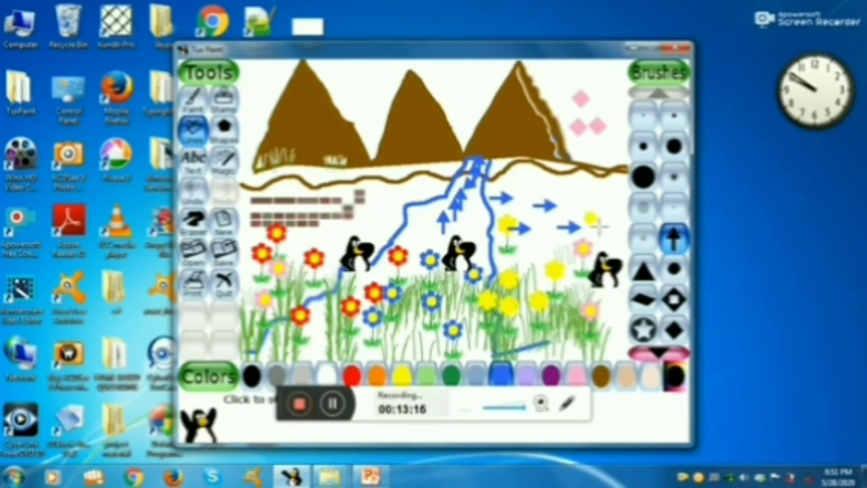
{"action": "left_click_drag", "start_coordinate": [498, 170], "coordinate": [576, 173]}
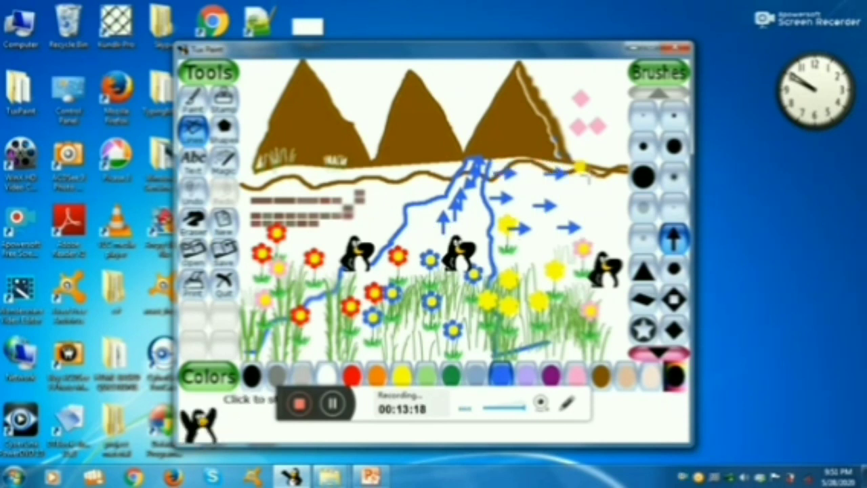
Try a long, steep blue line down between the left and middle mountains with the circled star brush.
{"action": "left_click", "coordinate": [651, 339]}
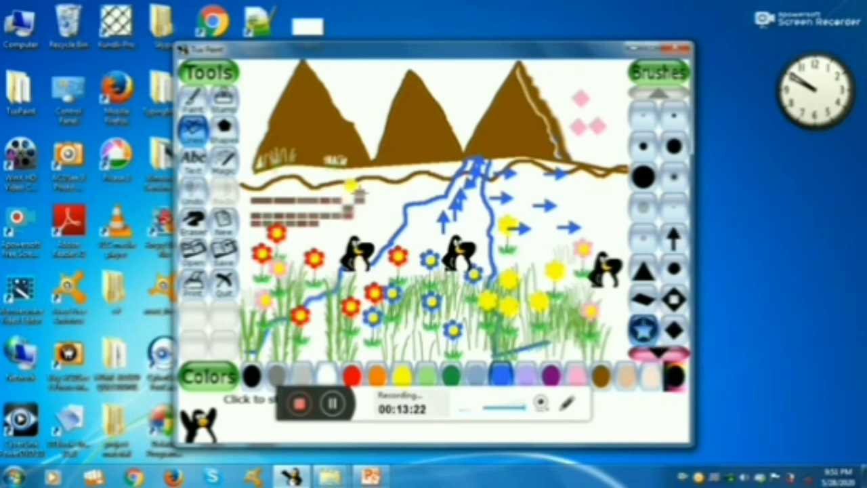
{"action": "mouse_move", "coordinate": [361, 71]}
{"action": "left_mouse_down"}
{"action": "mouse_move", "coordinate": [367, 160]}
{"action": "mouse_move", "coordinate": [381, 210]}
{"action": "left_mouse_up"}
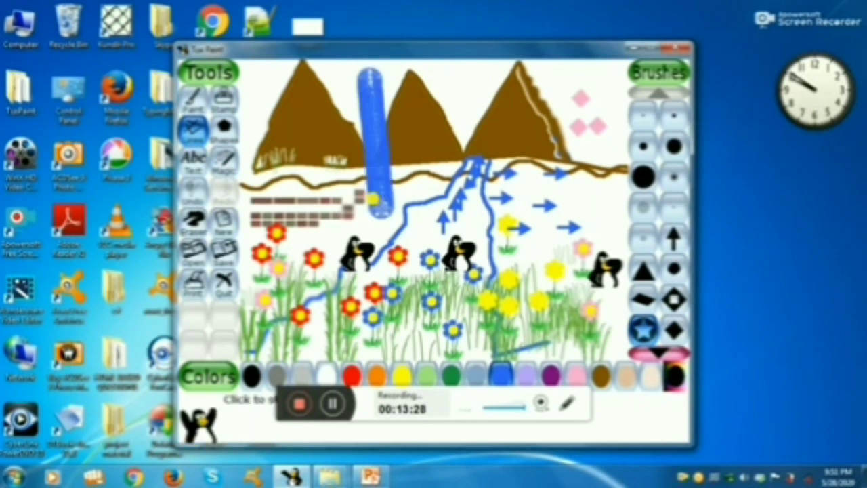
{"action": "key", "text": "ctrl+z"}
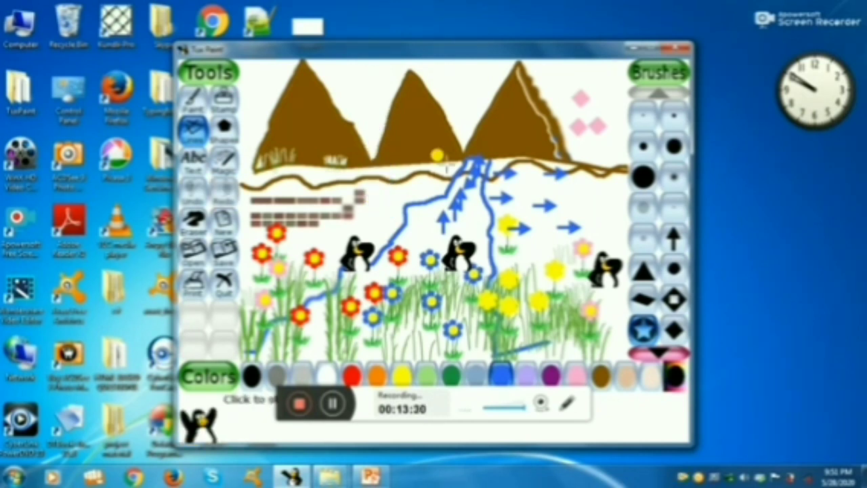
Place blue circled stars between the left and middle mountains and near the bricks, plus thick star lines across and above the ground line.
{"action": "left_click", "coordinate": [353, 79]}
{"action": "left_click", "coordinate": [357, 115]}
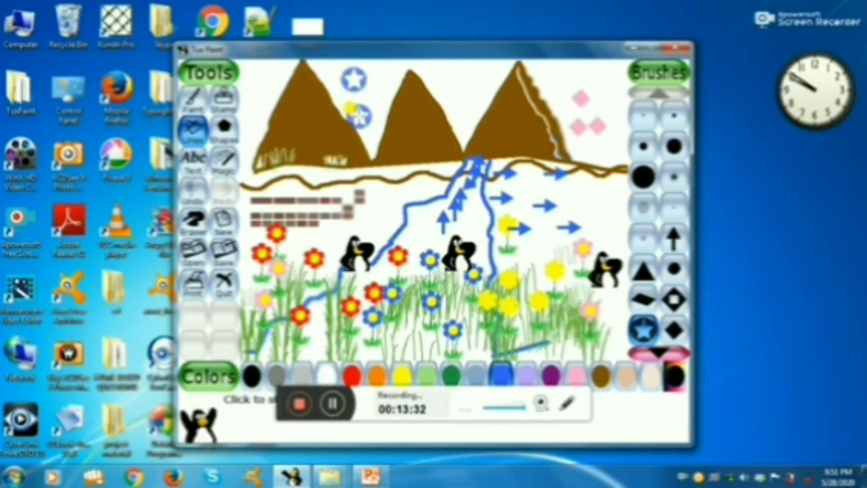
{"action": "left_click_drag", "start_coordinate": [361, 158], "coordinate": [418, 154]}
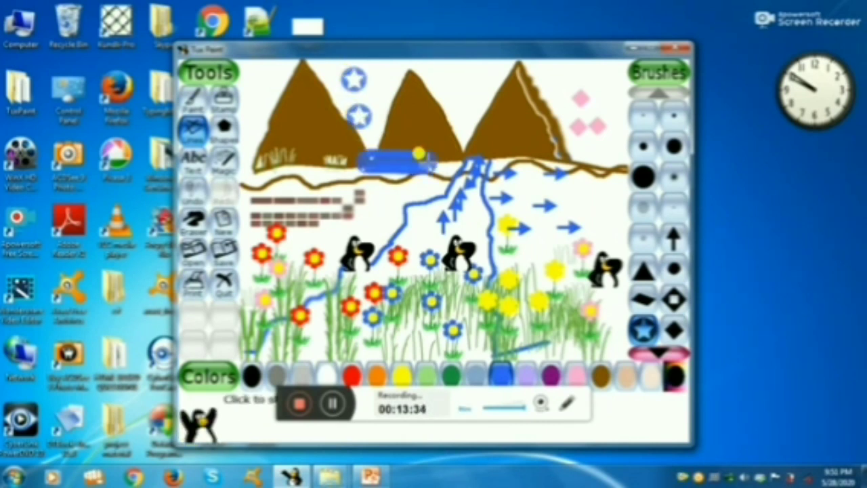
{"action": "left_click", "coordinate": [366, 204]}
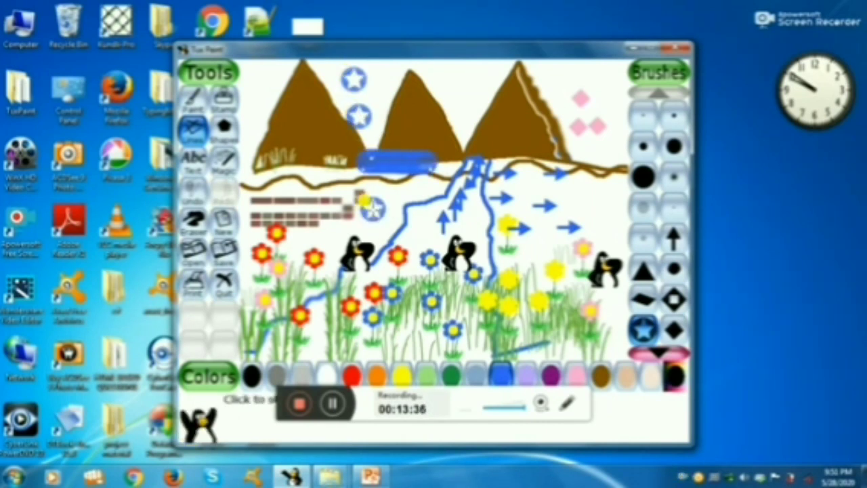
{"action": "left_click_drag", "start_coordinate": [363, 200], "coordinate": [374, 268]}
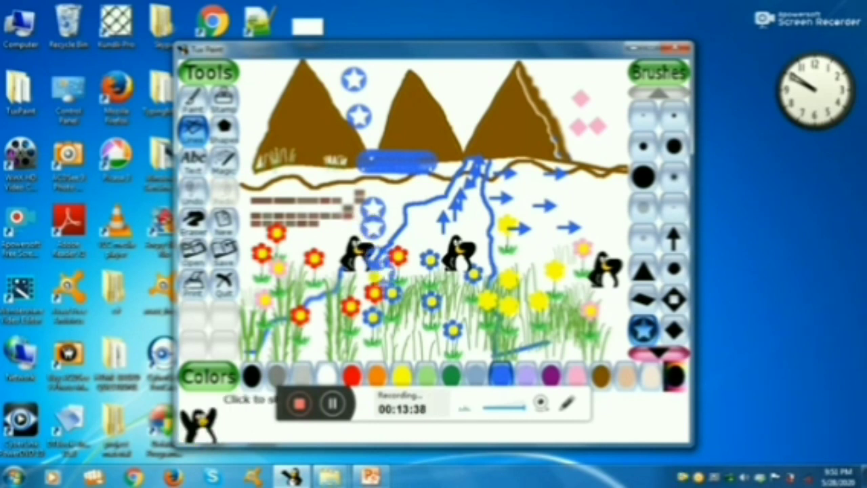
{"action": "left_click_drag", "start_coordinate": [472, 78], "coordinate": [474, 142]}
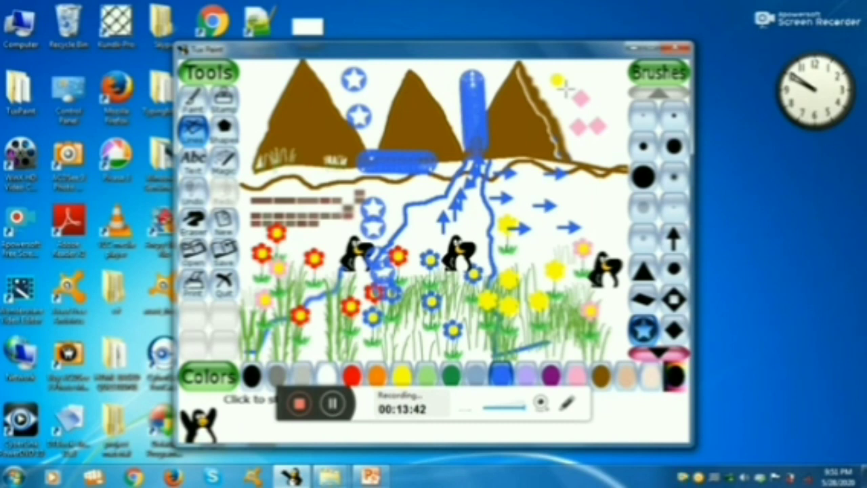
Undo all the blue circled stars, star lines and arrows drawn over the landscape.
{"action": "key", "text": "ctrl+z"}
{"action": "key", "text": "ctrl+z"}
{"action": "key", "text": "ctrl+z"}
{"action": "key", "text": "ctrl+z"}
{"action": "key", "text": "ctrl+z"}
{"action": "key", "text": "ctrl+z"}
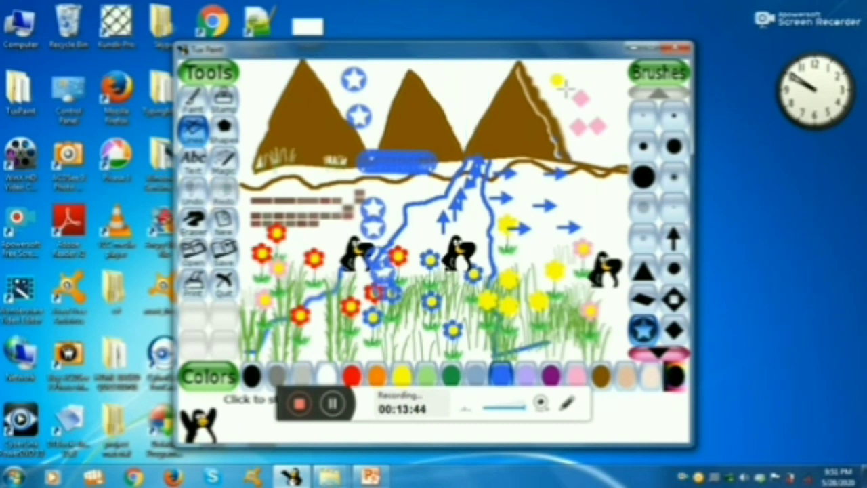
{"action": "key", "text": "ctrl+z"}
{"action": "key", "text": "ctrl+z"}
{"action": "key", "text": "ctrl+z"}
{"action": "key", "text": "ctrl+z"}
{"action": "key", "text": "ctrl+z"}
{"action": "key", "text": "ctrl+z"}
{"action": "key", "text": "ctrl+z"}
{"action": "key", "text": "ctrl+z"}
{"action": "key", "text": "ctrl+z"}
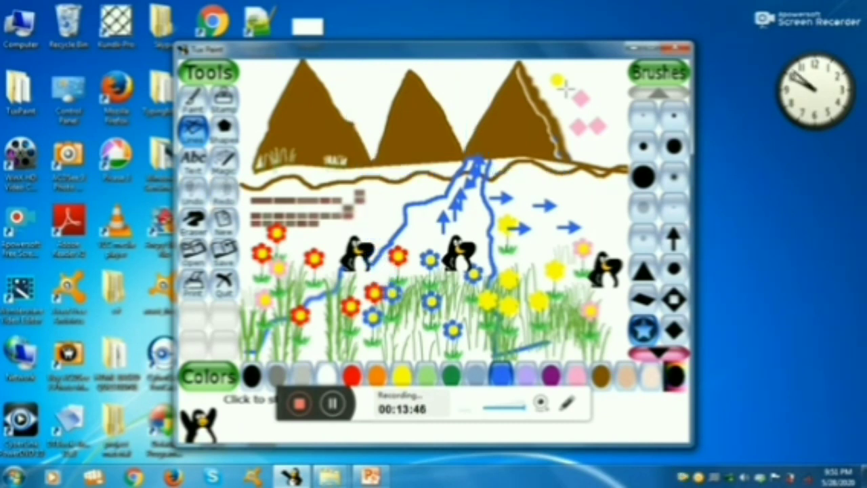
{"action": "key", "text": "ctrl+z"}
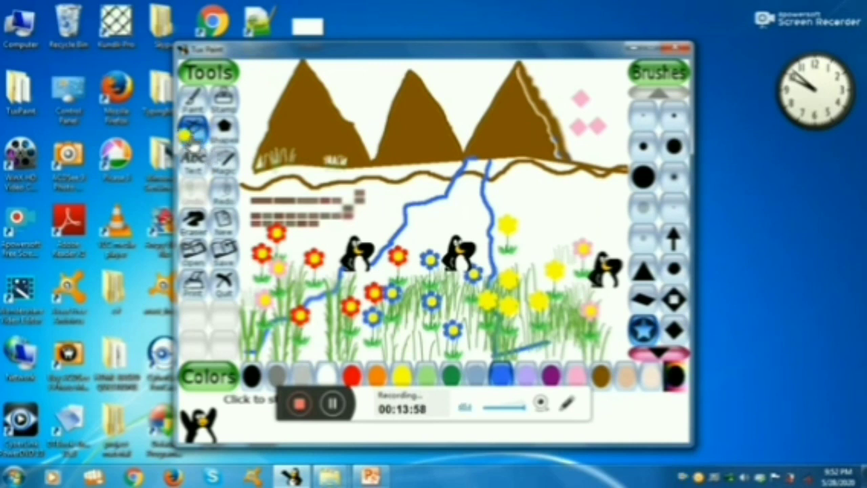
Try two filled blue circles with Shapes, a large one over the pink diamonds and a smaller one on the ground line below.
{"action": "left_click", "coordinate": [224, 129]}
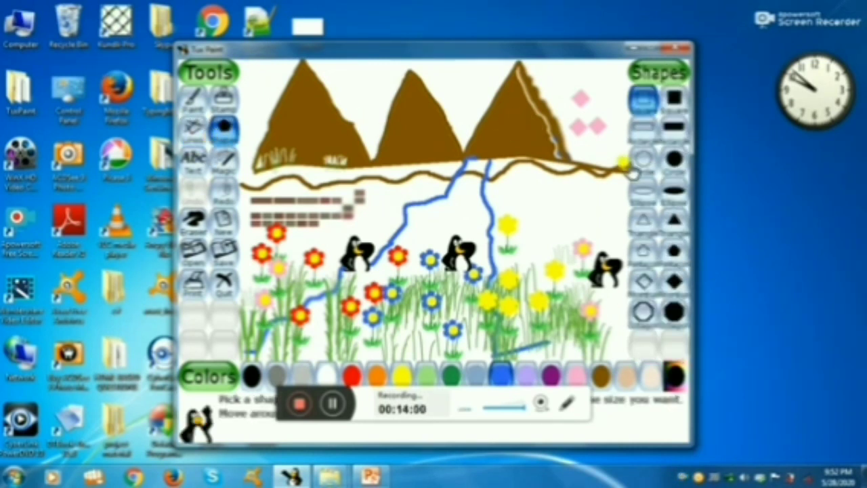
{"action": "left_click", "coordinate": [671, 161]}
{"action": "left_click_drag", "start_coordinate": [575, 88], "coordinate": [605, 126]}
{"action": "left_click_drag", "start_coordinate": [546, 178], "coordinate": [569, 196]}
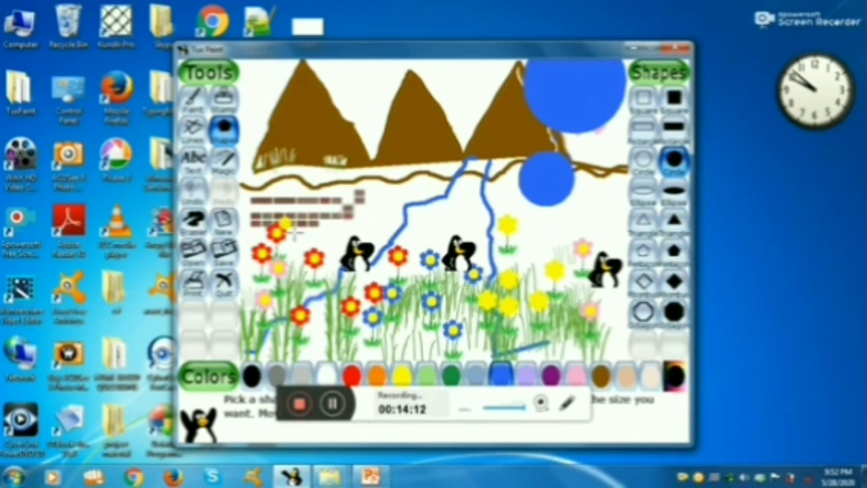
{"action": "key", "text": "ctrl+z"}
{"action": "key", "text": "ctrl+z"}
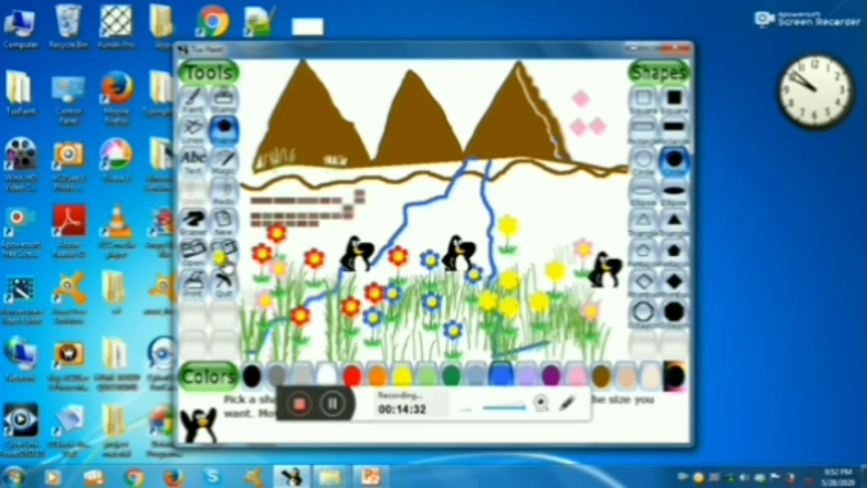
Save the landscape picture and select its thumbnail among the saved drawings.
{"action": "left_click", "coordinate": [223, 261]}
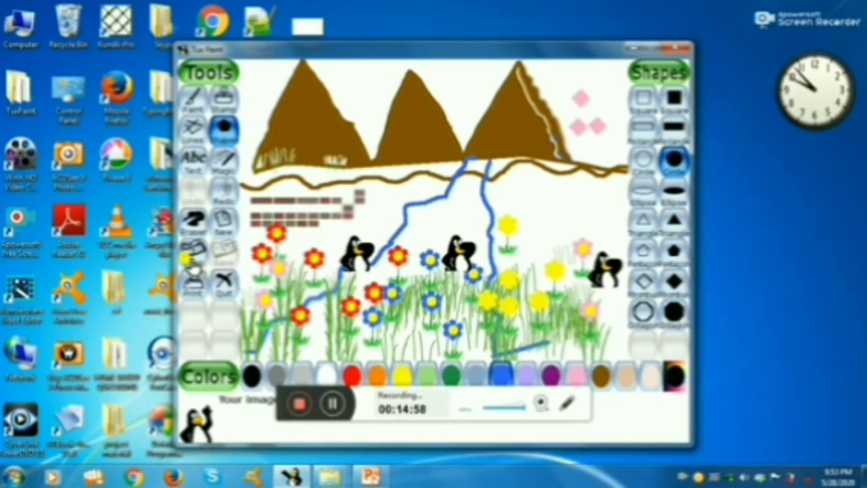
{"action": "left_click", "coordinate": [193, 263]}
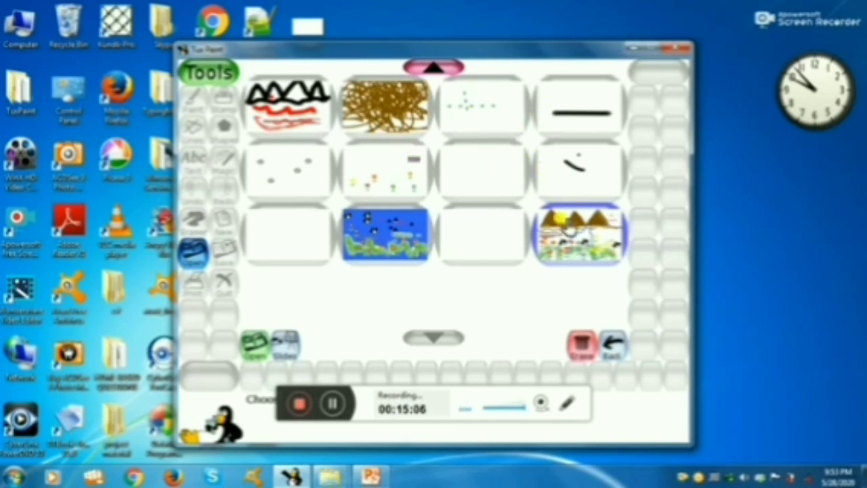
{"action": "left_click", "coordinate": [587, 242]}
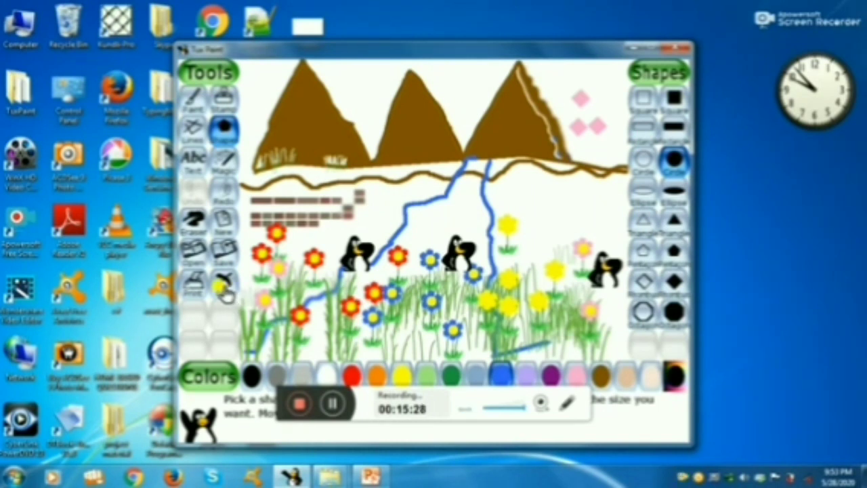
Quit the program and save the picture on exit.
{"action": "left_click", "coordinate": [225, 288]}
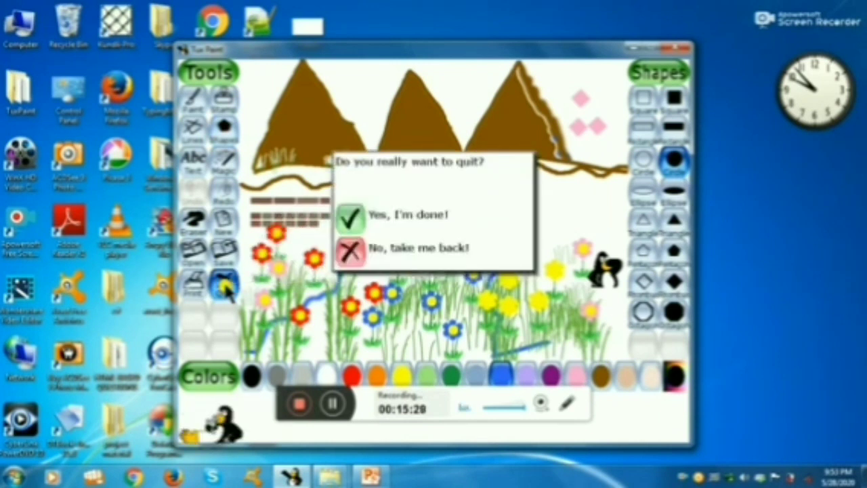
{"action": "left_click", "coordinate": [346, 218]}
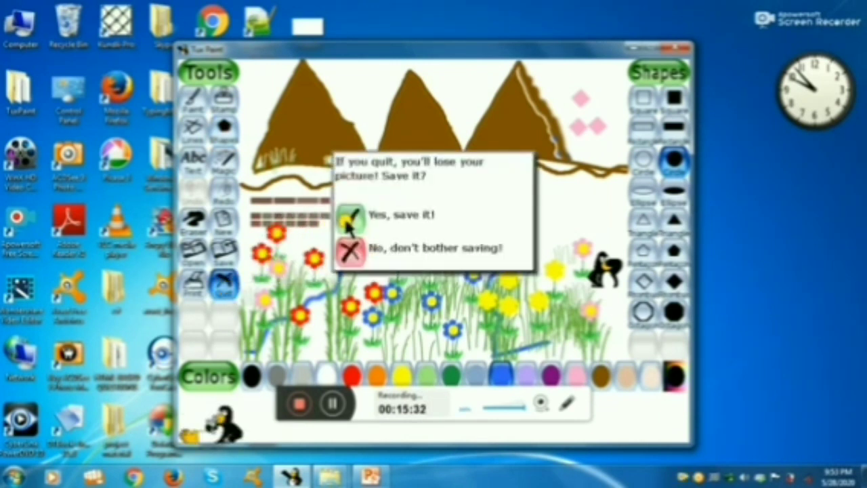
{"action": "left_click", "coordinate": [346, 218]}
{"action": "left_click", "coordinate": [347, 218]}
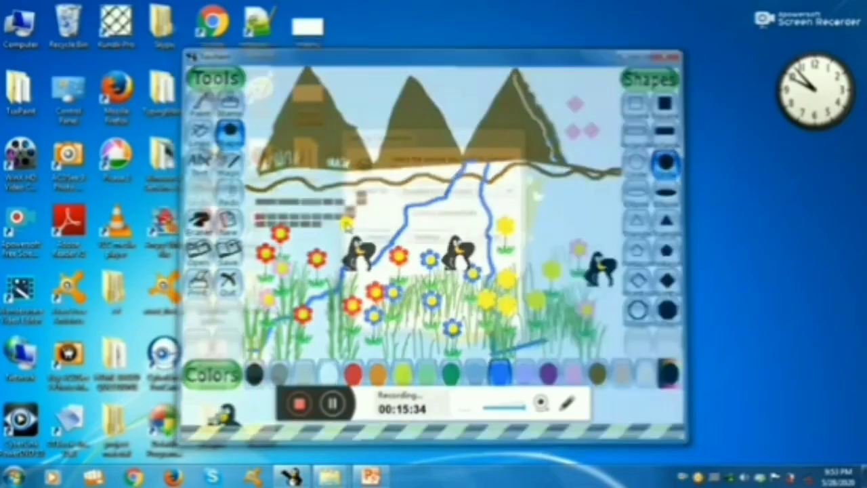
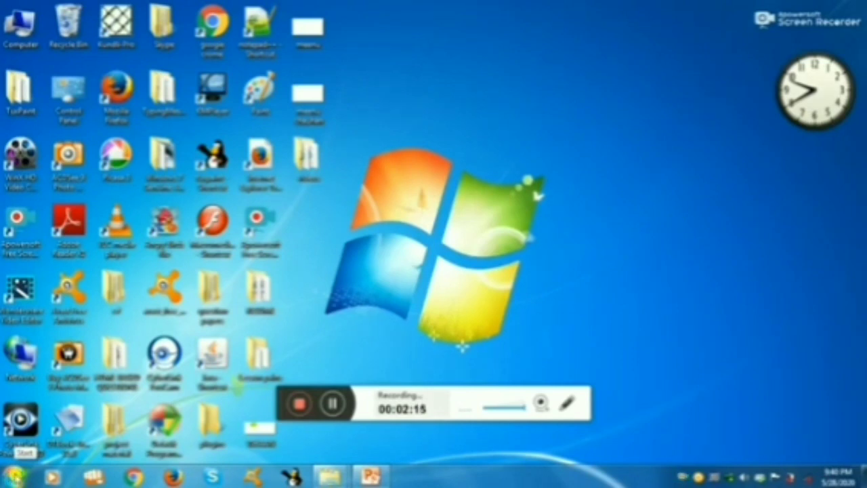
Search the installed programs for "tu", launch Tux Paint and start a new drawing on a white background.
{"action": "left_click", "coordinate": [15, 476]}
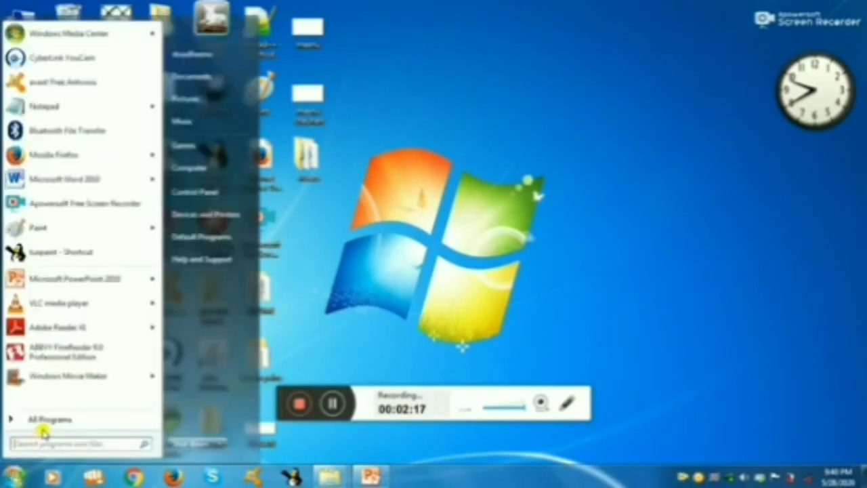
{"action": "left_click", "coordinate": [46, 420]}
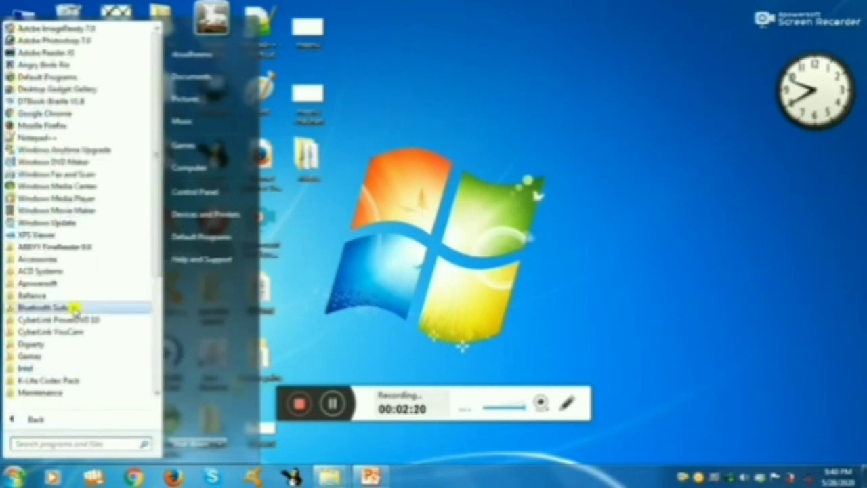
{"action": "left_click", "coordinate": [46, 444]}
{"action": "type", "text": "tu"}
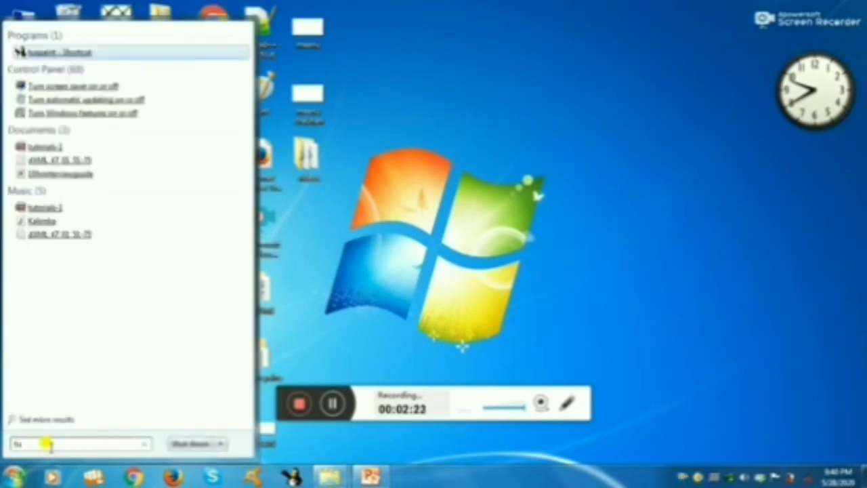
{"action": "left_click", "coordinate": [77, 53]}
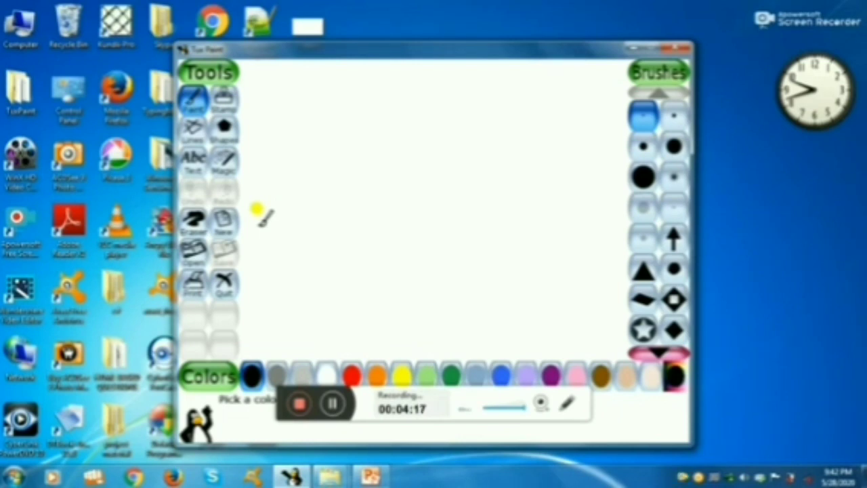
{"action": "left_click", "coordinate": [223, 227]}
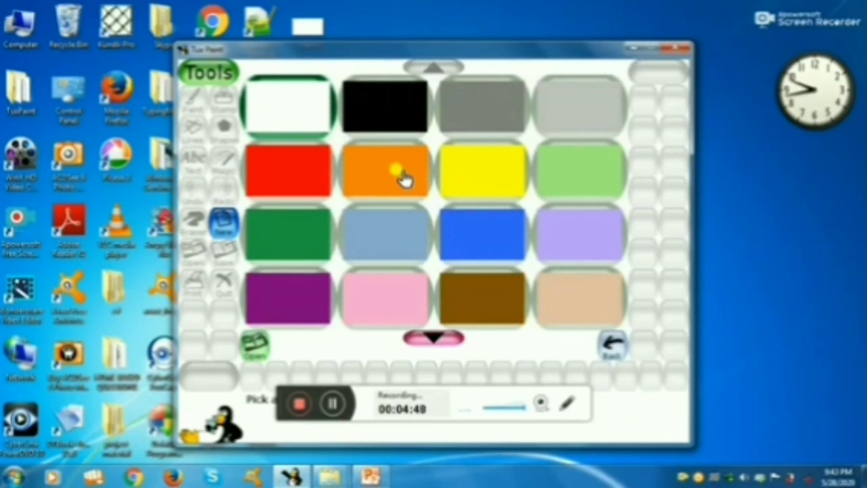
{"action": "left_click", "coordinate": [307, 108]}
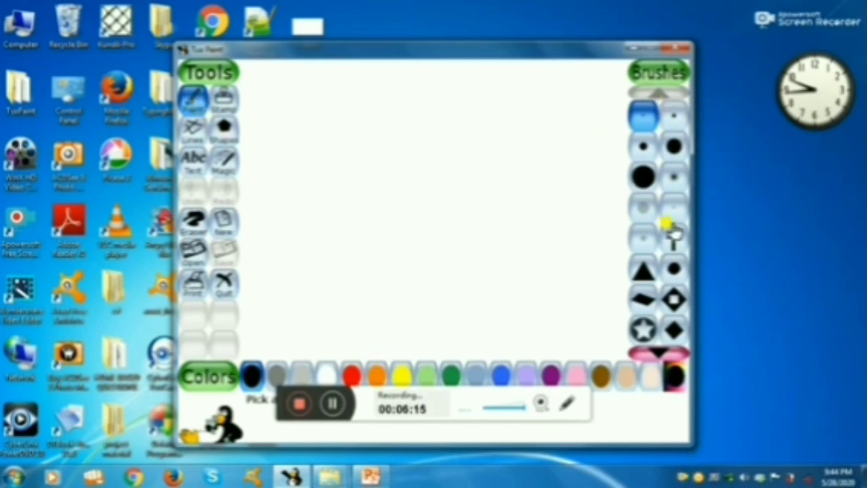
Draw a wavy ground line and three mountain outlines on a baseline in brown with a small round brush.
{"action": "left_click", "coordinate": [664, 129]}
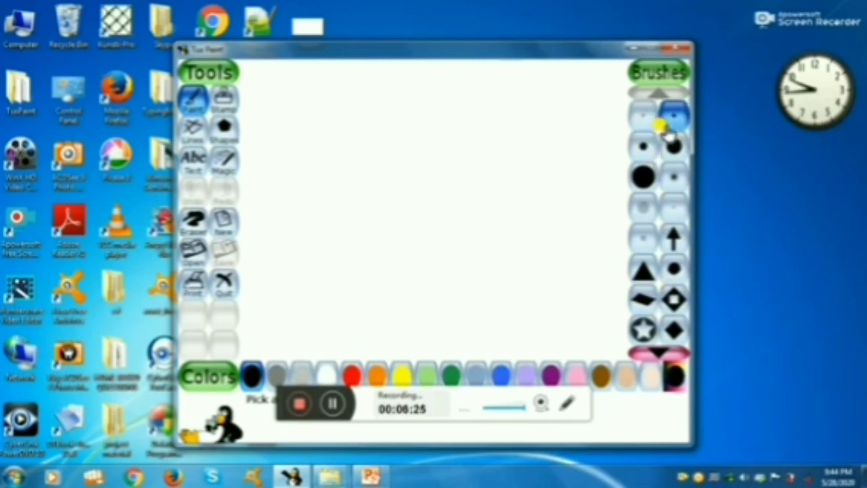
{"action": "left_click", "coordinate": [601, 378]}
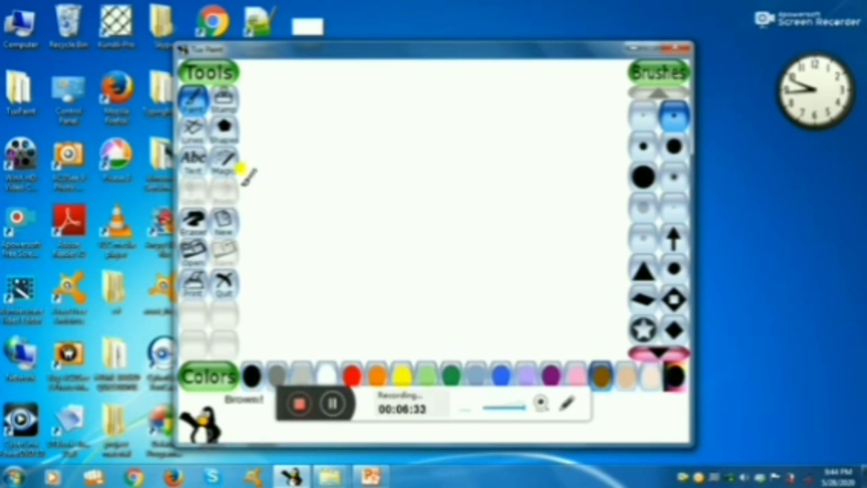
{"action": "mouse_move", "coordinate": [242, 185]}
{"action": "left_mouse_down"}
{"action": "mouse_move", "coordinate": [294, 174]}
{"action": "mouse_move", "coordinate": [311, 184]}
{"action": "mouse_move", "coordinate": [454, 178]}
{"action": "mouse_move", "coordinate": [518, 160]}
{"action": "mouse_move", "coordinate": [601, 175]}
{"action": "mouse_move", "coordinate": [625, 166]}
{"action": "mouse_move", "coordinate": [631, 178]}
{"action": "mouse_move", "coordinate": [329, 162]}
{"action": "mouse_move", "coordinate": [257, 170]}
{"action": "mouse_move", "coordinate": [303, 57]}
{"action": "mouse_move", "coordinate": [353, 124]}
{"action": "mouse_move", "coordinate": [369, 162]}
{"action": "mouse_move", "coordinate": [412, 66]}
{"action": "mouse_move", "coordinate": [446, 111]}
{"action": "left_mouse_up"}
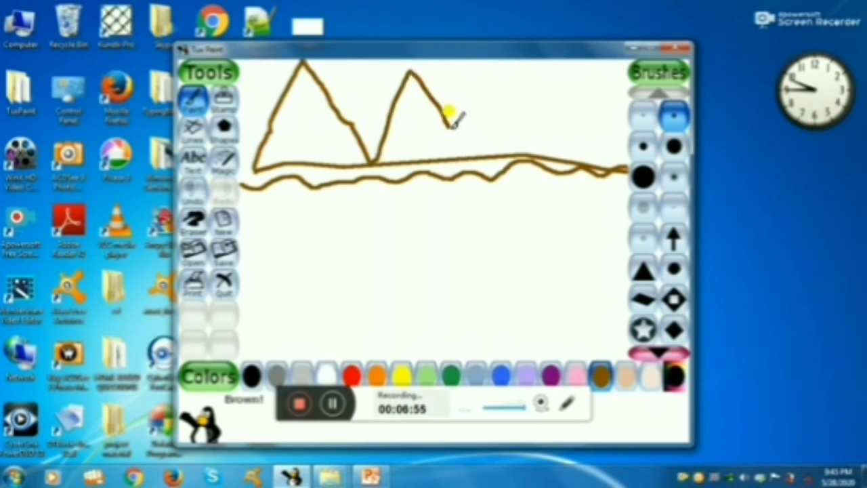
{"action": "mouse_move", "coordinate": [451, 114]}
{"action": "left_mouse_down"}
{"action": "mouse_move", "coordinate": [464, 157]}
{"action": "mouse_move", "coordinate": [465, 140]}
{"action": "mouse_move", "coordinate": [519, 43]}
{"action": "mouse_move", "coordinate": [568, 146]}
{"action": "left_mouse_up"}
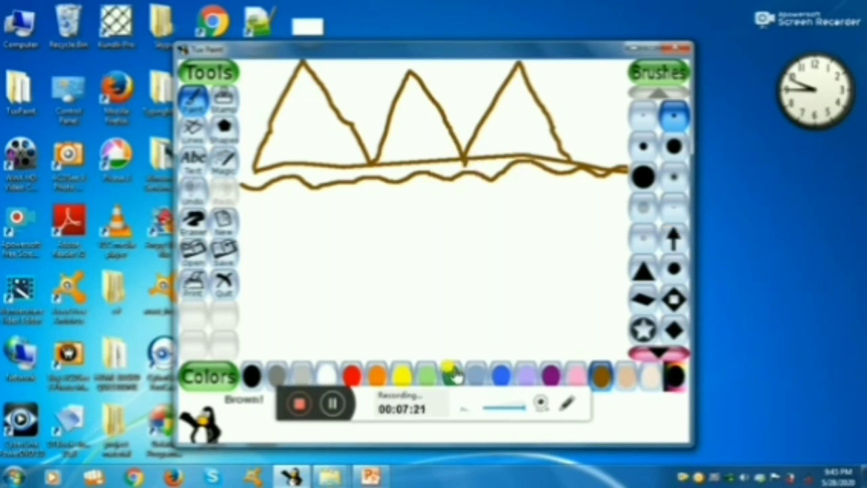
Draw the two blue banks of a river running from between the mountains down to the canvas's lower edge.
{"action": "left_click", "coordinate": [501, 373]}
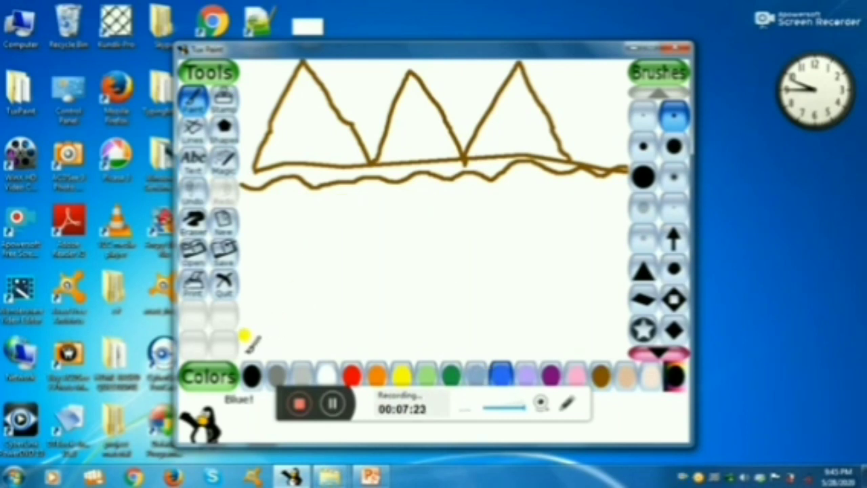
{"action": "mouse_move", "coordinate": [245, 351]}
{"action": "left_mouse_down"}
{"action": "mouse_move", "coordinate": [305, 298]}
{"action": "mouse_move", "coordinate": [340, 284]}
{"action": "mouse_move", "coordinate": [398, 239]}
{"action": "mouse_move", "coordinate": [406, 204]}
{"action": "mouse_move", "coordinate": [447, 196]}
{"action": "mouse_move", "coordinate": [445, 174]}
{"action": "mouse_move", "coordinate": [474, 140]}
{"action": "left_mouse_up"}
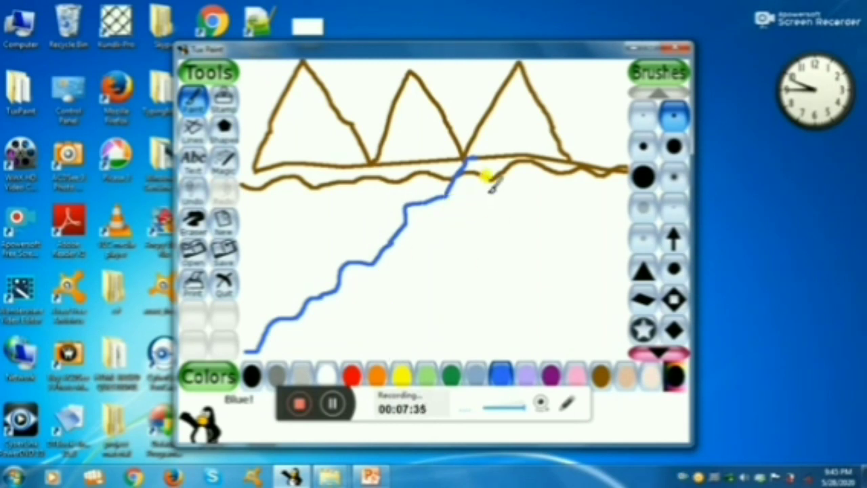
{"action": "mouse_move", "coordinate": [488, 160]}
{"action": "left_mouse_down"}
{"action": "mouse_move", "coordinate": [488, 288]}
{"action": "mouse_move", "coordinate": [501, 315]}
{"action": "mouse_move", "coordinate": [495, 353]}
{"action": "mouse_move", "coordinate": [546, 326]}
{"action": "left_mouse_up"}
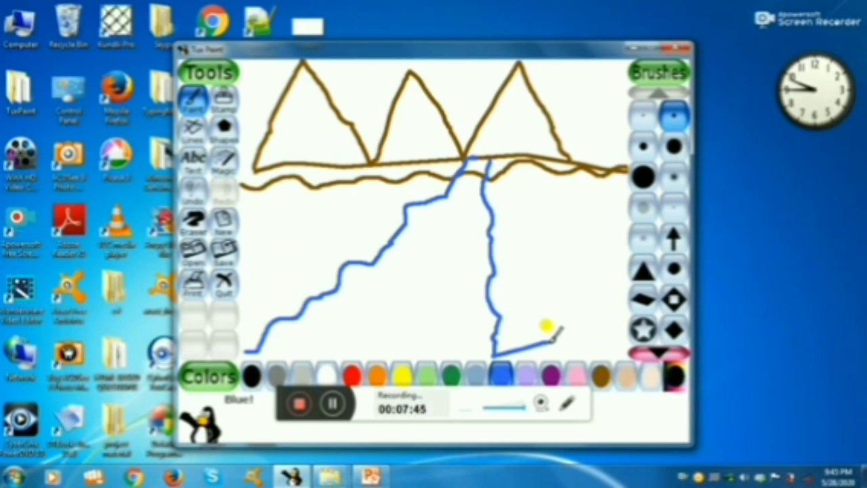
Shade the right slope of the rightmost mountain in brown with a soft round brush.
{"action": "left_click", "coordinate": [674, 183]}
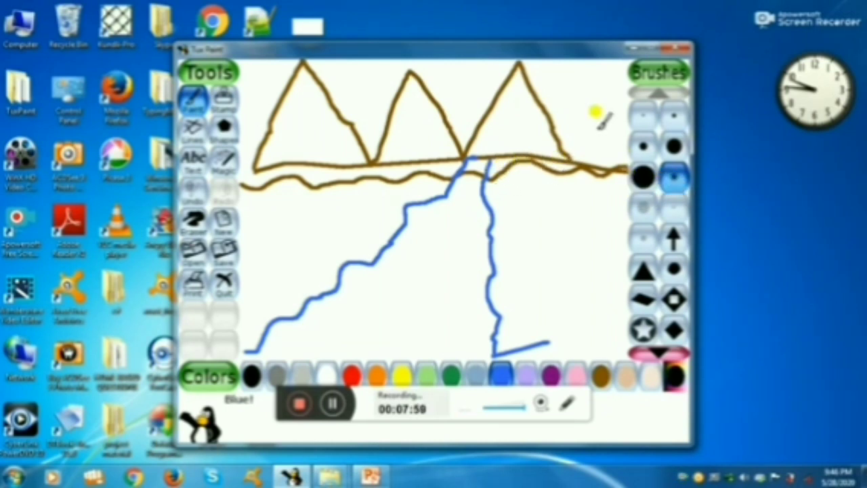
{"action": "left_click", "coordinate": [599, 376]}
{"action": "left_click", "coordinate": [555, 129]}
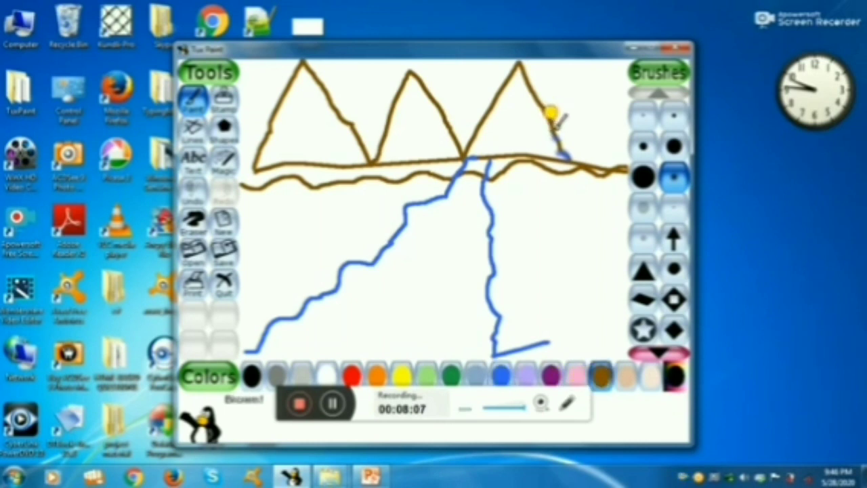
{"action": "mouse_move", "coordinate": [554, 121]}
{"action": "left_mouse_down"}
{"action": "mouse_move", "coordinate": [522, 49]}
{"action": "mouse_move", "coordinate": [566, 146]}
{"action": "left_mouse_up"}
{"action": "left_click", "coordinate": [547, 111]}
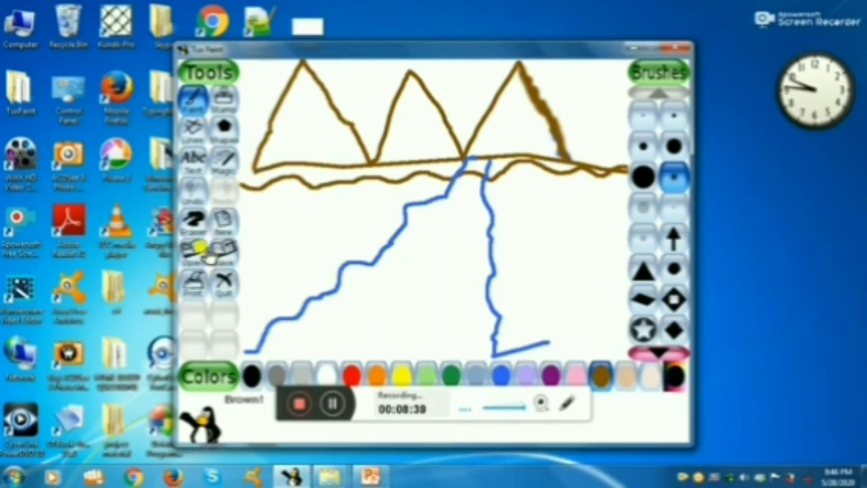
Paint short rows of small brown bricks below the ground line, left of the river, with the Bricks magic tool.
{"action": "left_click", "coordinate": [224, 163]}
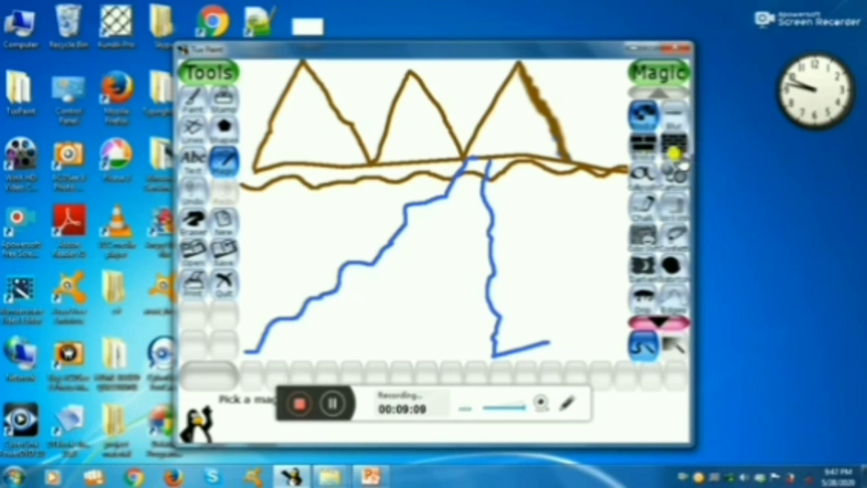
{"action": "left_click", "coordinate": [672, 149]}
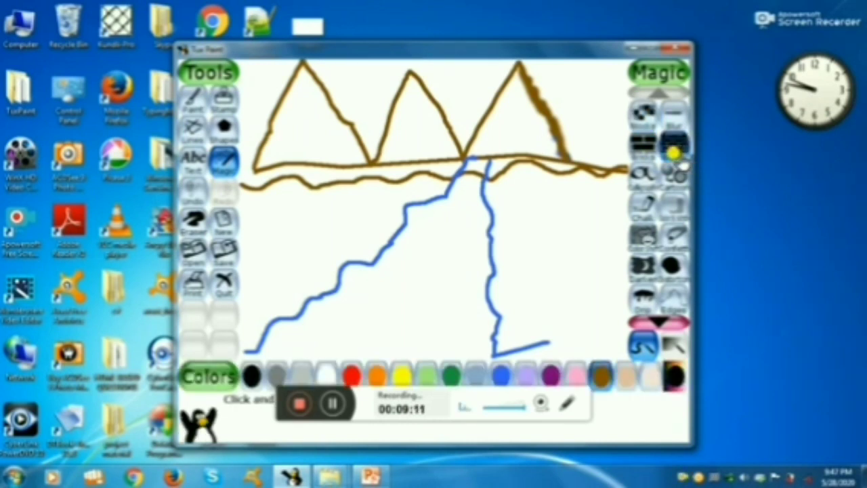
{"action": "mouse_move", "coordinate": [251, 199]}
{"action": "left_mouse_down"}
{"action": "mouse_move", "coordinate": [310, 200]}
{"action": "mouse_move", "coordinate": [290, 215]}
{"action": "mouse_move", "coordinate": [348, 216]}
{"action": "mouse_move", "coordinate": [329, 193]}
{"action": "mouse_move", "coordinate": [356, 194]}
{"action": "mouse_move", "coordinate": [324, 198]}
{"action": "mouse_move", "coordinate": [358, 200]}
{"action": "mouse_move", "coordinate": [342, 213]}
{"action": "mouse_move", "coordinate": [257, 218]}
{"action": "mouse_move", "coordinate": [316, 222]}
{"action": "mouse_move", "coordinate": [303, 224]}
{"action": "left_mouse_up"}
{"action": "left_click", "coordinate": [253, 213]}
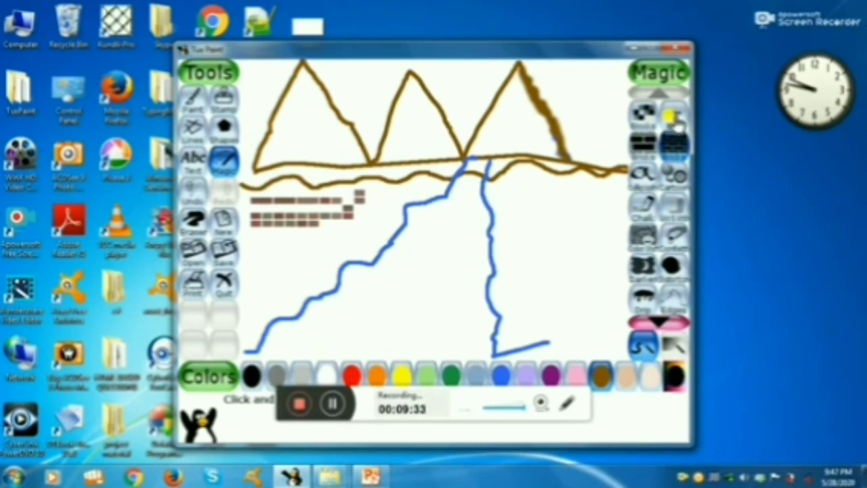
Paint tall dark green grass along the canvas's lower edge, across both river banks, with the Grass magic tool.
{"action": "left_click", "coordinate": [672, 117]}
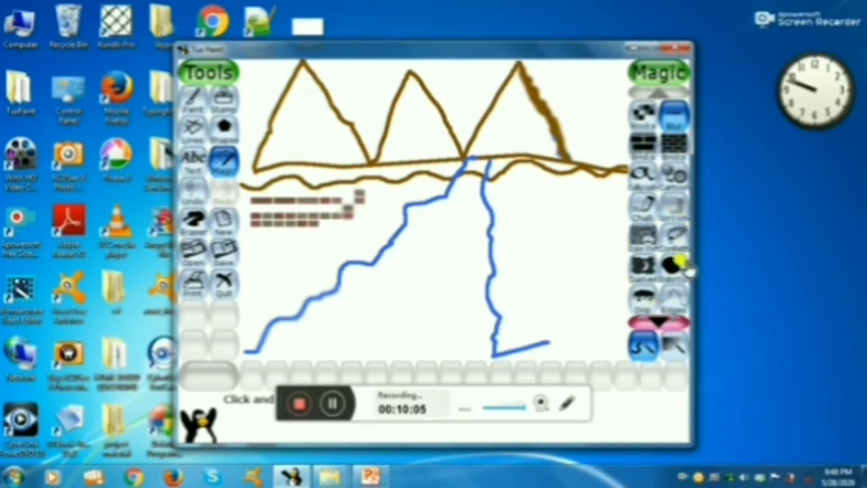
{"action": "left_click", "coordinate": [659, 313]}
{"action": "left_click", "coordinate": [659, 312]}
{"action": "left_click", "coordinate": [658, 313]}
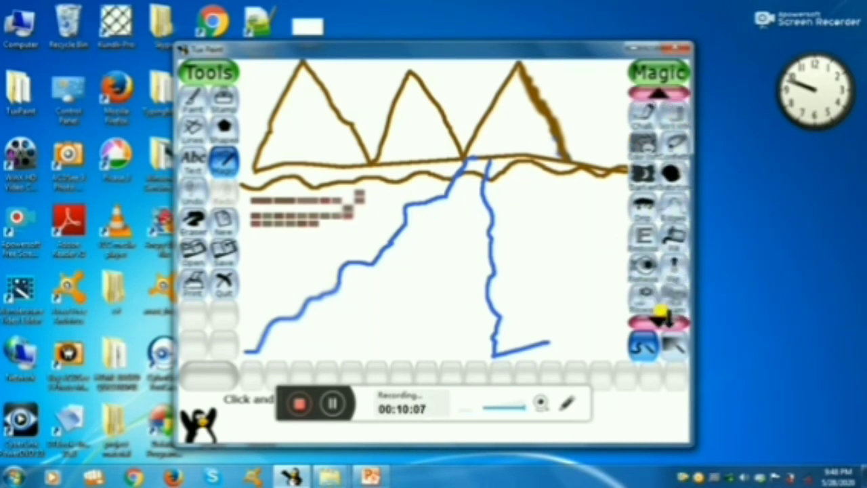
{"action": "left_click", "coordinate": [659, 312]}
{"action": "left_click", "coordinate": [659, 313]}
{"action": "left_click", "coordinate": [661, 313]}
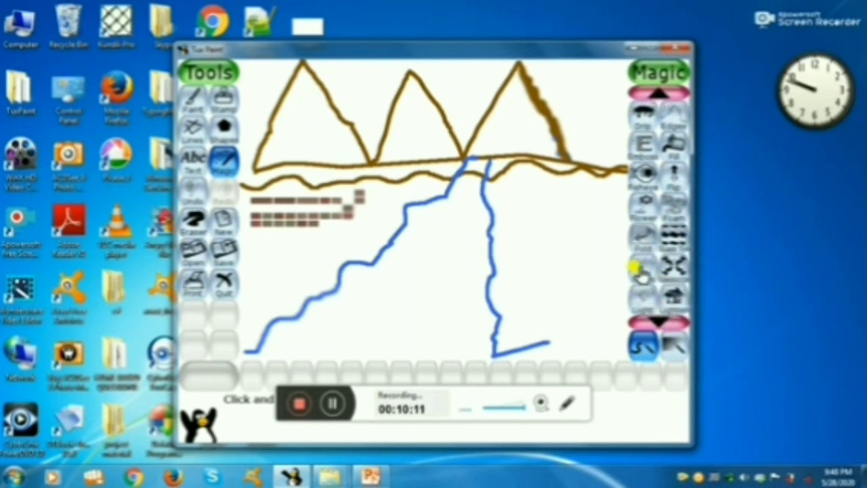
{"action": "left_click", "coordinate": [639, 271]}
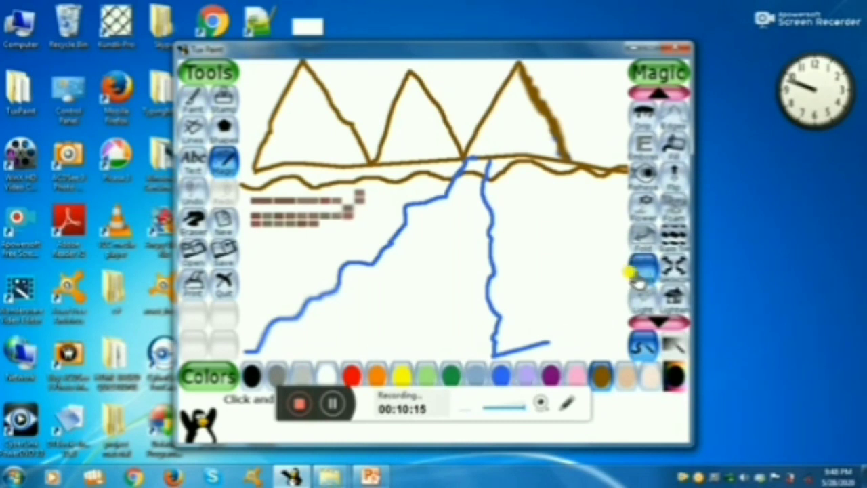
{"action": "left_click", "coordinate": [451, 374]}
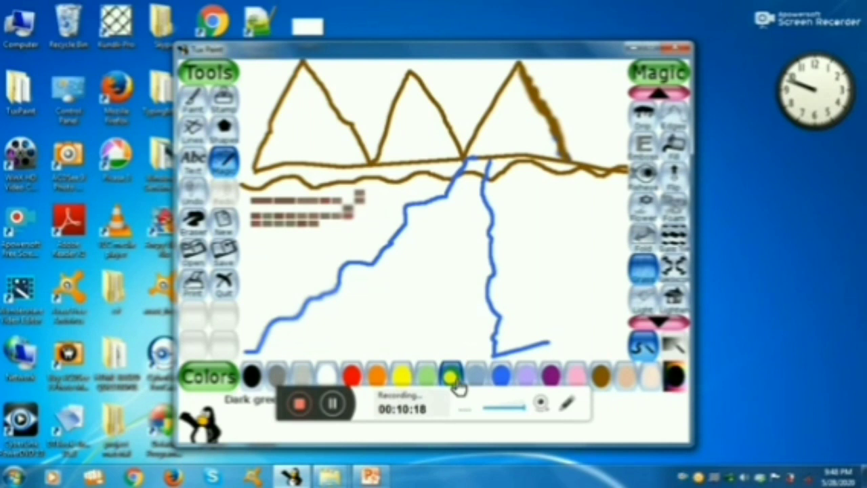
{"action": "left_click", "coordinate": [244, 350]}
{"action": "mouse_move", "coordinate": [244, 350]}
{"action": "left_mouse_down"}
{"action": "mouse_move", "coordinate": [250, 299]}
{"action": "mouse_move", "coordinate": [282, 350]}
{"action": "mouse_move", "coordinate": [288, 274]}
{"action": "left_mouse_up"}
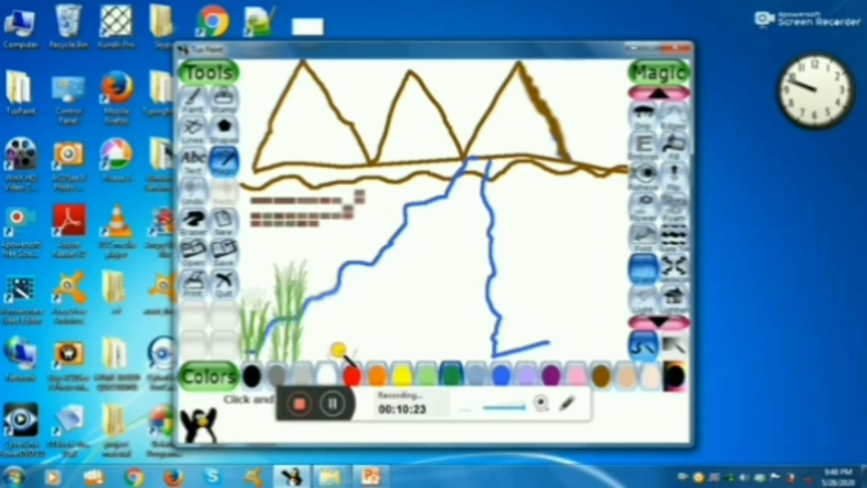
{"action": "left_click_drag", "start_coordinate": [337, 350], "coordinate": [341, 277]}
{"action": "mouse_move", "coordinate": [391, 342]}
{"action": "left_mouse_down"}
{"action": "mouse_move", "coordinate": [384, 306]}
{"action": "mouse_move", "coordinate": [394, 296]}
{"action": "mouse_move", "coordinate": [458, 280]}
{"action": "left_mouse_up"}
{"action": "left_click_drag", "start_coordinate": [446, 324], "coordinate": [418, 335]}
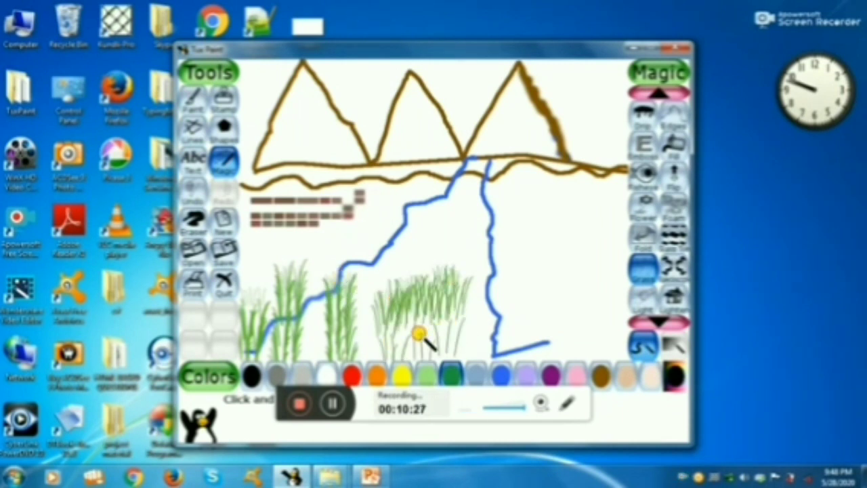
{"action": "mouse_move", "coordinate": [503, 349]}
{"action": "left_mouse_down"}
{"action": "mouse_move", "coordinate": [492, 302]}
{"action": "mouse_move", "coordinate": [483, 297]}
{"action": "mouse_move", "coordinate": [474, 318]}
{"action": "mouse_move", "coordinate": [477, 292]}
{"action": "mouse_move", "coordinate": [524, 279]}
{"action": "mouse_move", "coordinate": [552, 321]}
{"action": "mouse_move", "coordinate": [533, 314]}
{"action": "mouse_move", "coordinate": [575, 299]}
{"action": "mouse_move", "coordinate": [594, 333]}
{"action": "left_mouse_up"}
Add small grass tufts on the ground right of the river and at the foot of the leftmost mountain.
{"action": "scroll", "coordinate": [593, 333], "scroll_direction": "up", "scroll_amount": 2}
{"action": "left_click", "coordinate": [565, 252]}
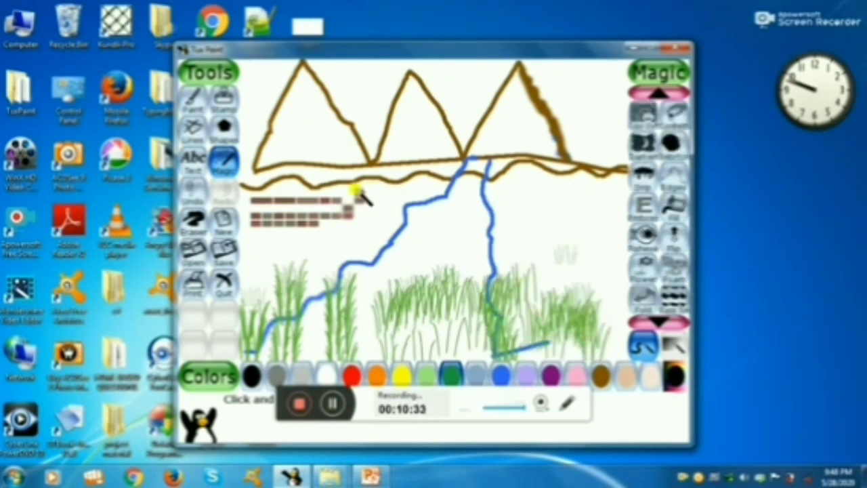
{"action": "left_click", "coordinate": [283, 155]}
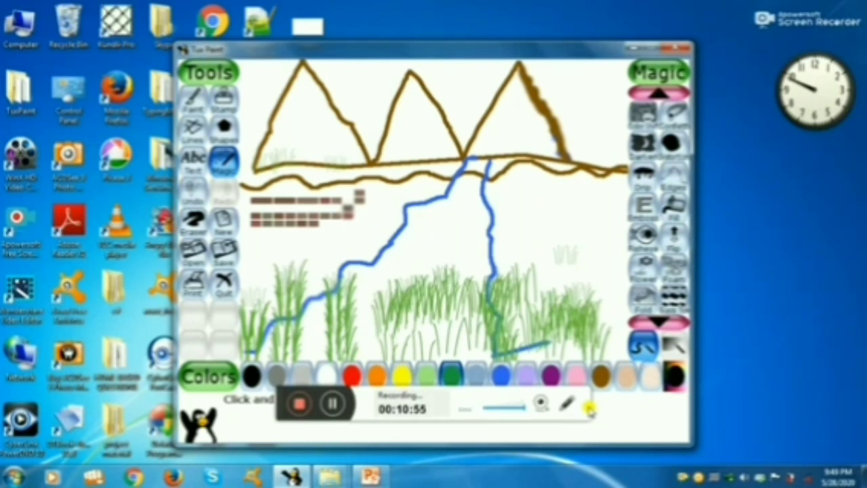
Fill all three mountains with brown using the Fill magic tool.
{"action": "left_click", "coordinate": [669, 210]}
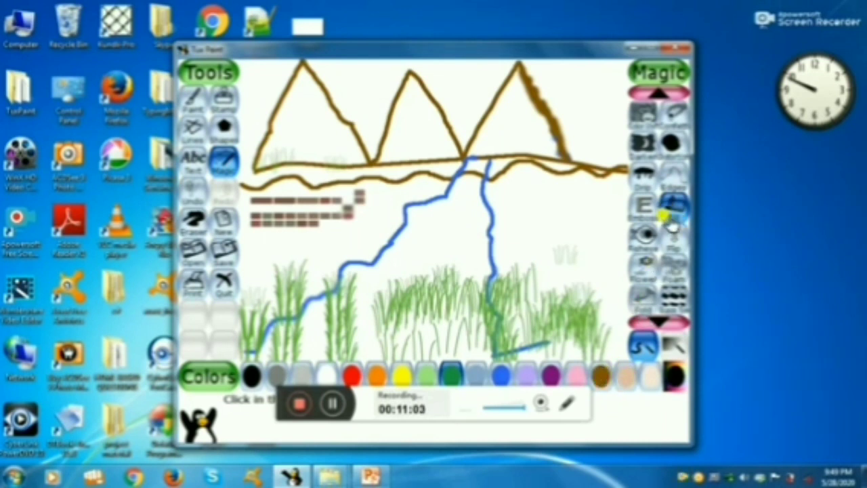
{"action": "left_click", "coordinate": [601, 377]}
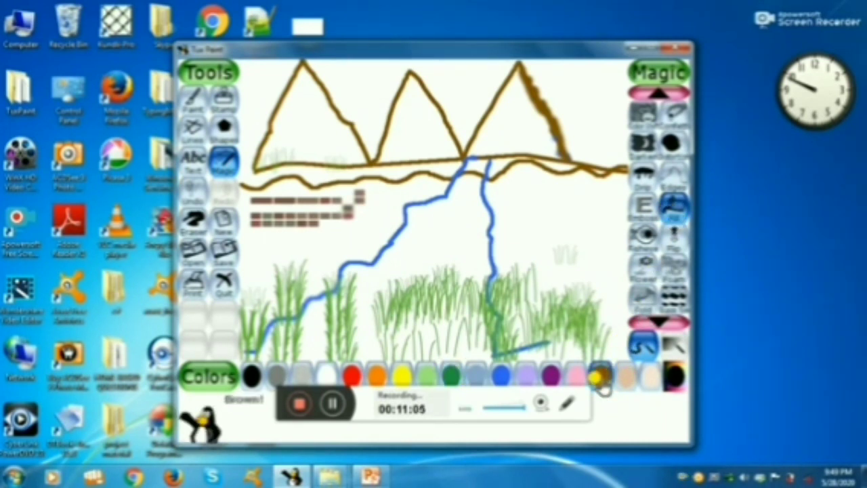
{"action": "left_click", "coordinate": [322, 115]}
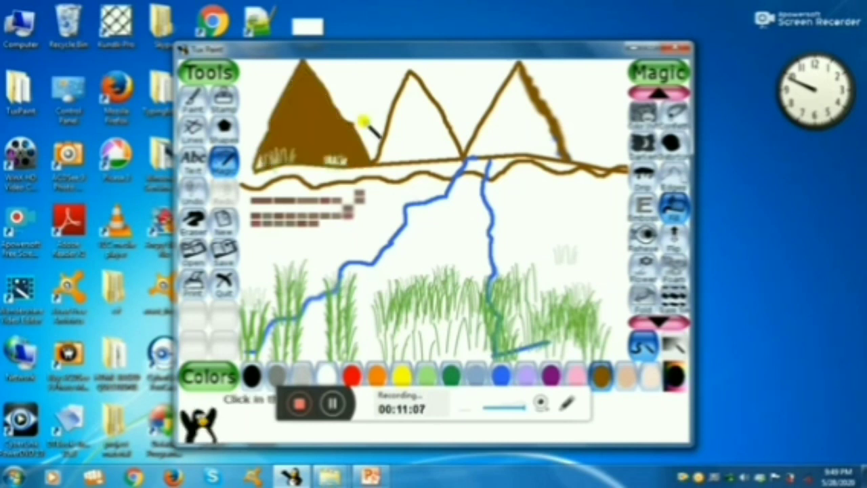
{"action": "left_click", "coordinate": [412, 128]}
{"action": "left_click", "coordinate": [506, 129]}
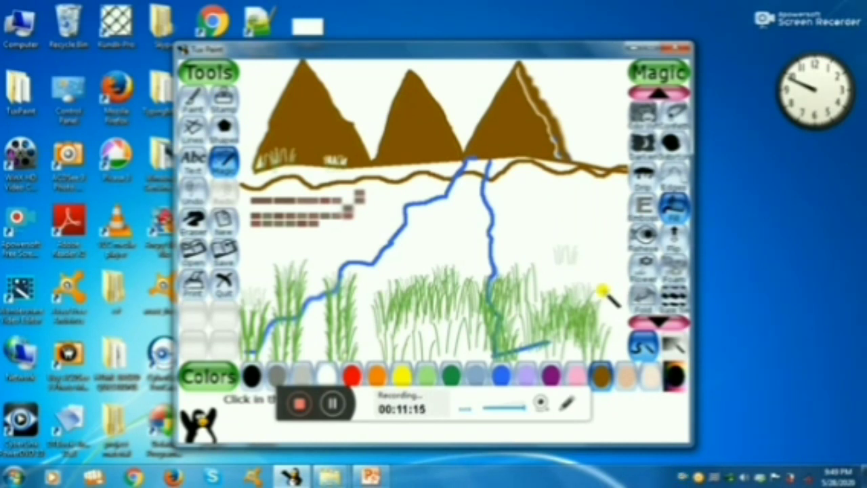
Plant red flowers with the Flower magic tool over the grass and bricks around the river's left bank.
{"action": "left_click", "coordinate": [645, 270]}
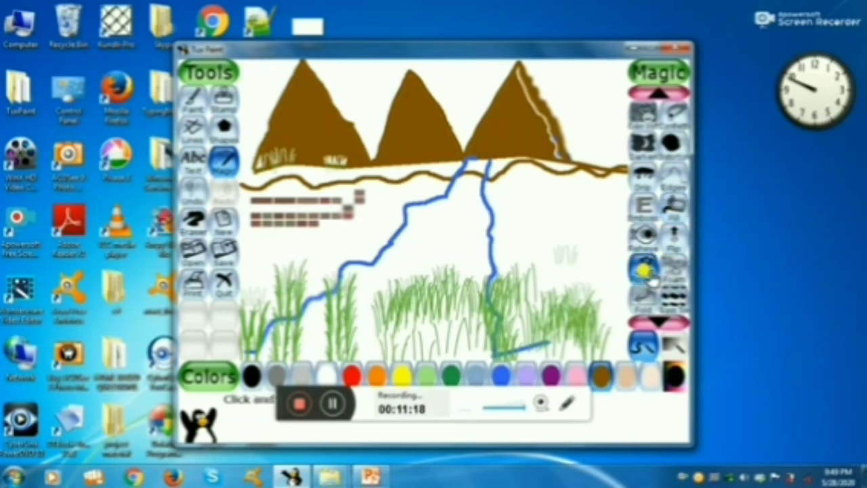
{"action": "left_click", "coordinate": [352, 374]}
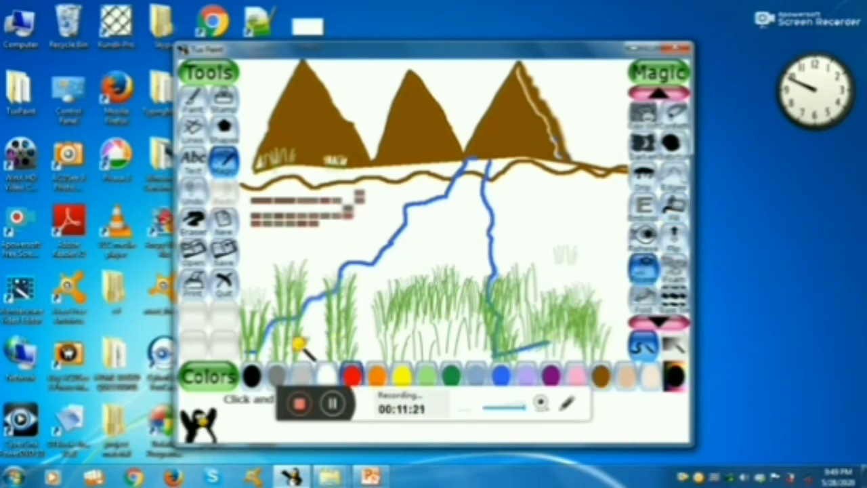
{"action": "mouse_move", "coordinate": [300, 347]}
{"action": "left_mouse_down"}
{"action": "mouse_move", "coordinate": [313, 259]}
{"action": "mouse_move", "coordinate": [276, 236]}
{"action": "left_mouse_up"}
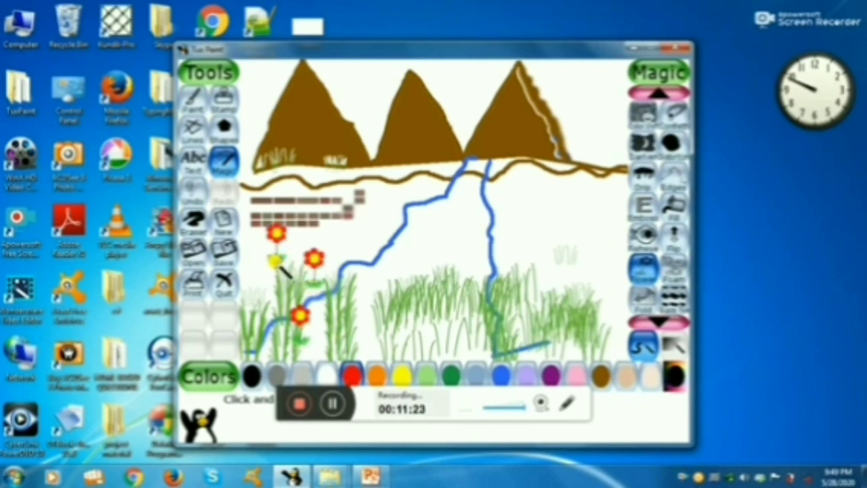
{"action": "left_click_drag", "start_coordinate": [262, 288], "coordinate": [261, 255]}
{"action": "left_click_drag", "start_coordinate": [398, 287], "coordinate": [397, 256]}
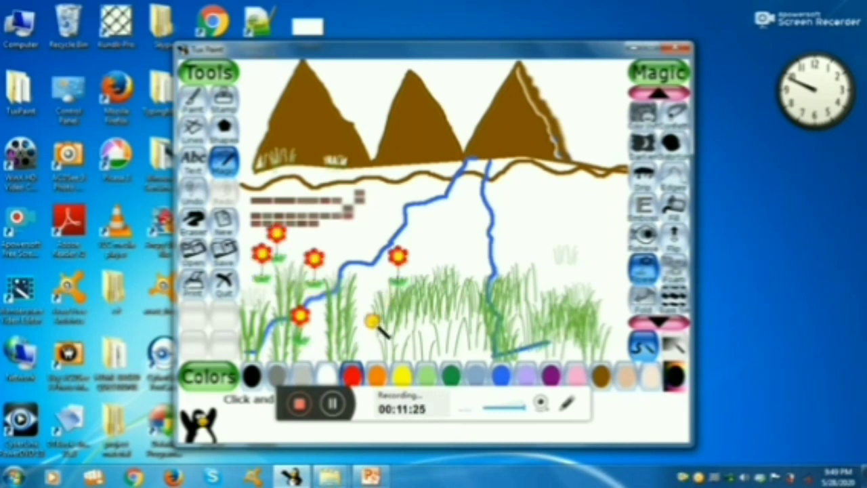
{"action": "left_click_drag", "start_coordinate": [373, 324], "coordinate": [374, 294]}
{"action": "left_click_drag", "start_coordinate": [349, 333], "coordinate": [350, 308]}
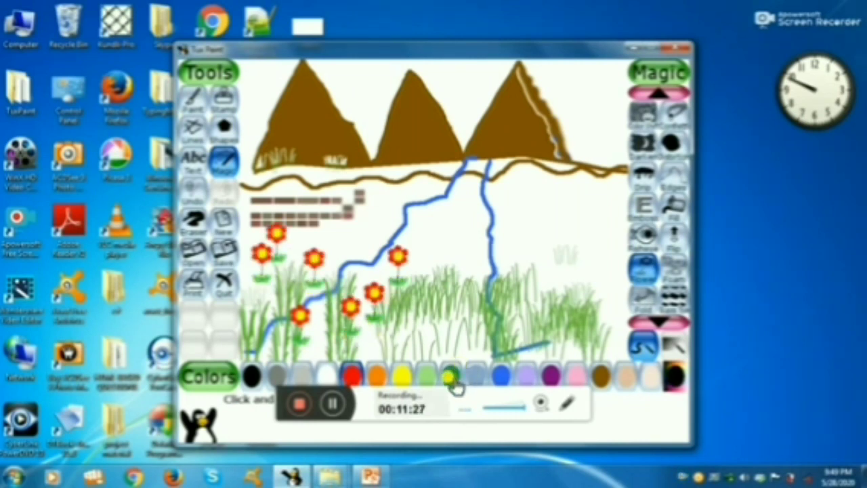
Add blue flowers among the grass between the two river banks with the Flower magic tool.
{"action": "left_click", "coordinate": [495, 376]}
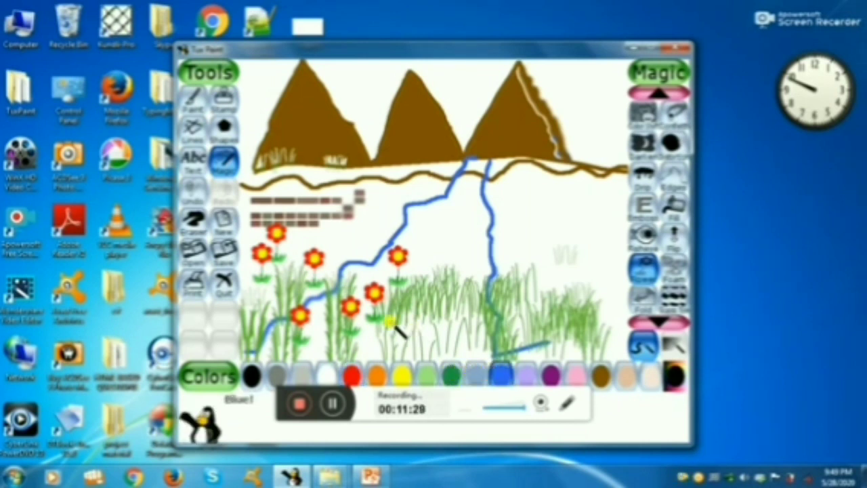
{"action": "left_click_drag", "start_coordinate": [394, 322], "coordinate": [392, 295]}
{"action": "left_click_drag", "start_coordinate": [430, 330], "coordinate": [429, 260]}
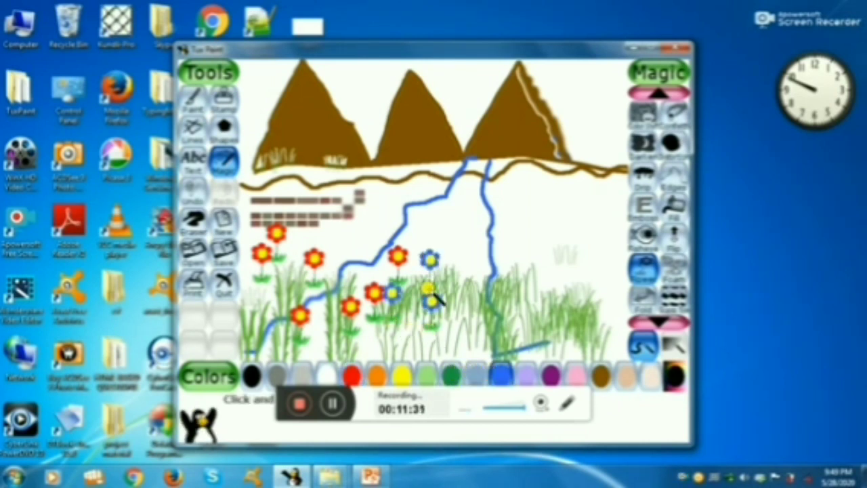
{"action": "left_click_drag", "start_coordinate": [474, 319], "coordinate": [473, 273]}
{"action": "left_click_drag", "start_coordinate": [452, 358], "coordinate": [452, 332]}
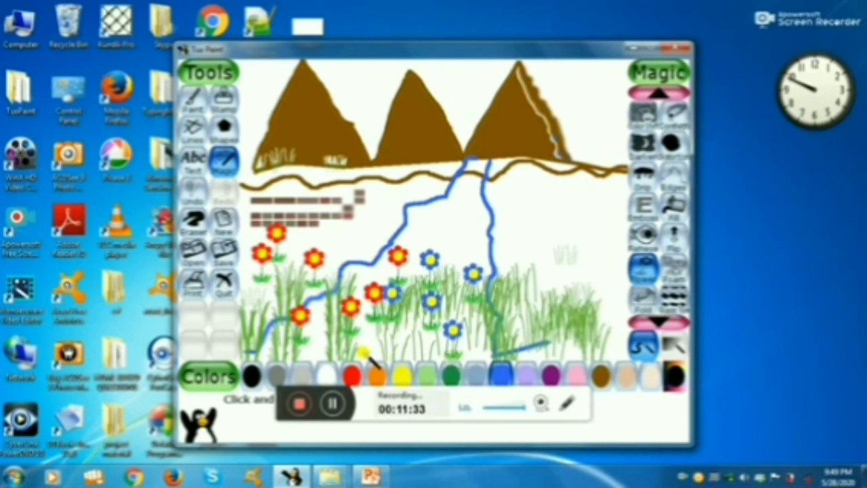
{"action": "left_click_drag", "start_coordinate": [371, 355], "coordinate": [372, 317]}
Add a cluster of yellow flowers along the river's right bank and in the grass beside it.
{"action": "left_click", "coordinate": [402, 374]}
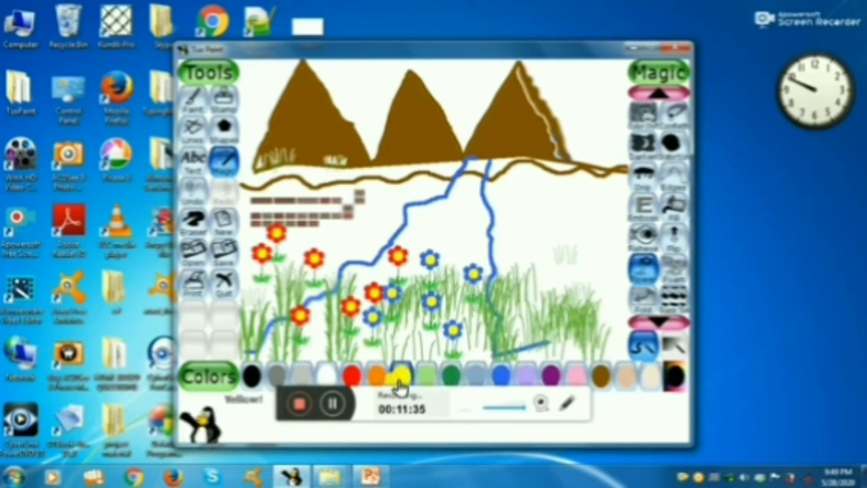
{"action": "left_click_drag", "start_coordinate": [512, 311], "coordinate": [508, 226]}
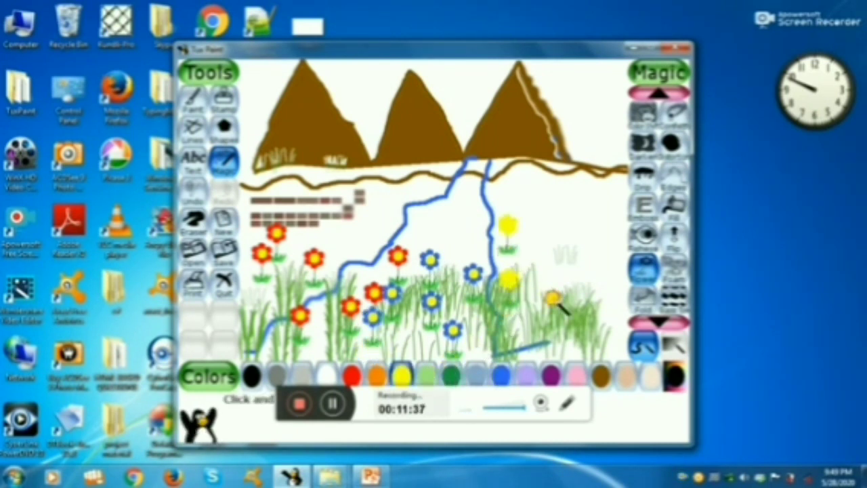
{"action": "left_click_drag", "start_coordinate": [554, 302], "coordinate": [554, 271]}
{"action": "left_click_drag", "start_coordinate": [537, 332], "coordinate": [539, 302]}
{"action": "mouse_move", "coordinate": [509, 336]}
{"action": "left_mouse_down"}
{"action": "mouse_move", "coordinate": [509, 310]}
{"action": "mouse_move", "coordinate": [488, 302]}
{"action": "left_mouse_up"}
Add pink flowers in the grass at the far right and far left of the landscape.
{"action": "left_click", "coordinate": [575, 375]}
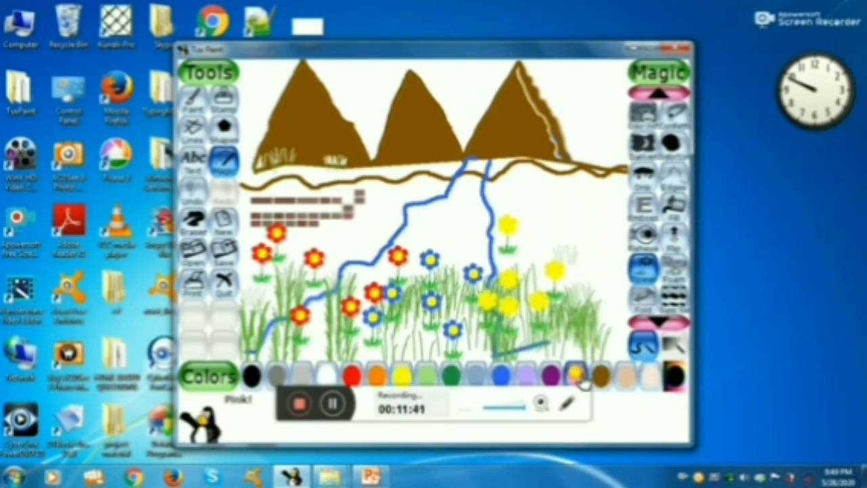
{"action": "left_click_drag", "start_coordinate": [594, 346], "coordinate": [590, 311]}
{"action": "left_click_drag", "start_coordinate": [580, 278], "coordinate": [583, 249]}
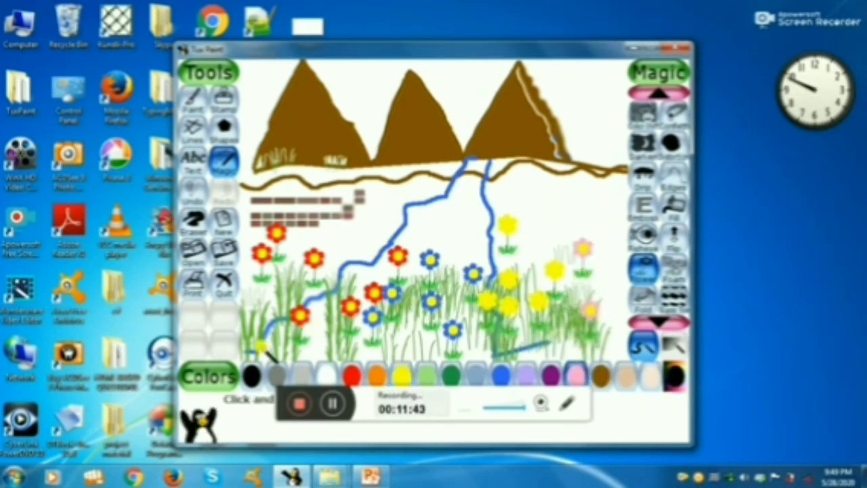
{"action": "left_click_drag", "start_coordinate": [267, 342], "coordinate": [279, 270]}
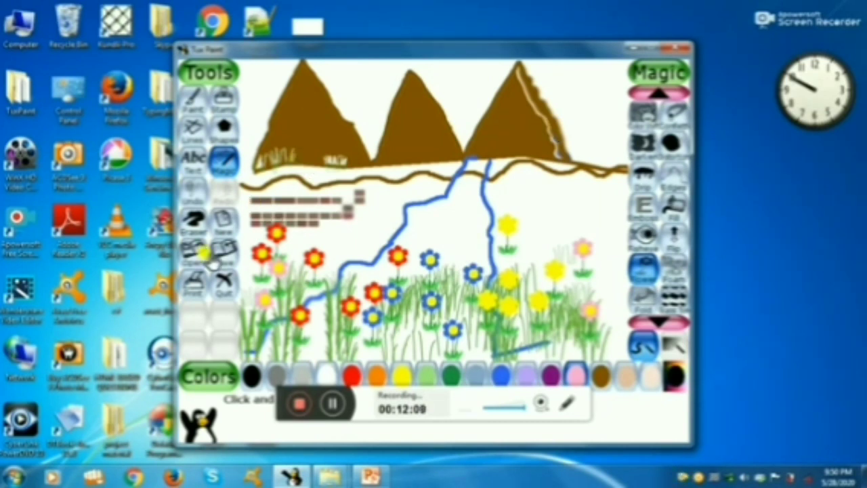
Stamp three penguins just above the grass: on the left bank, inside the river, and at the far right edge.
{"action": "left_click", "coordinate": [224, 100]}
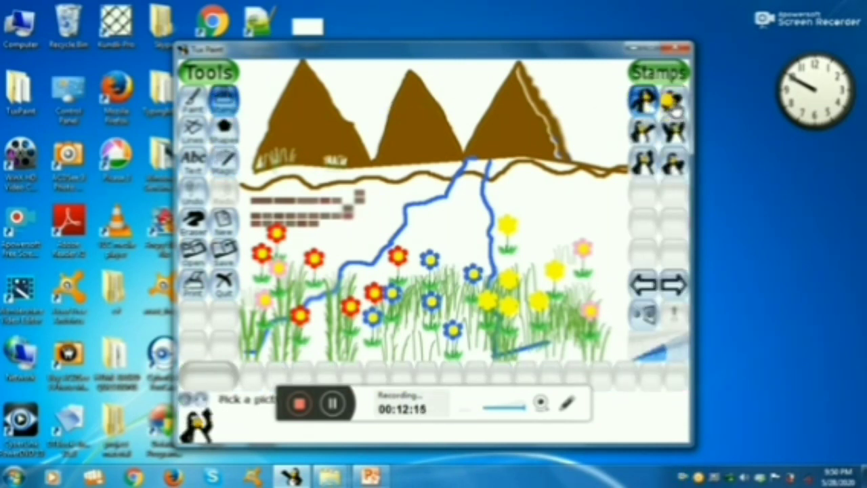
{"action": "left_click", "coordinate": [672, 102]}
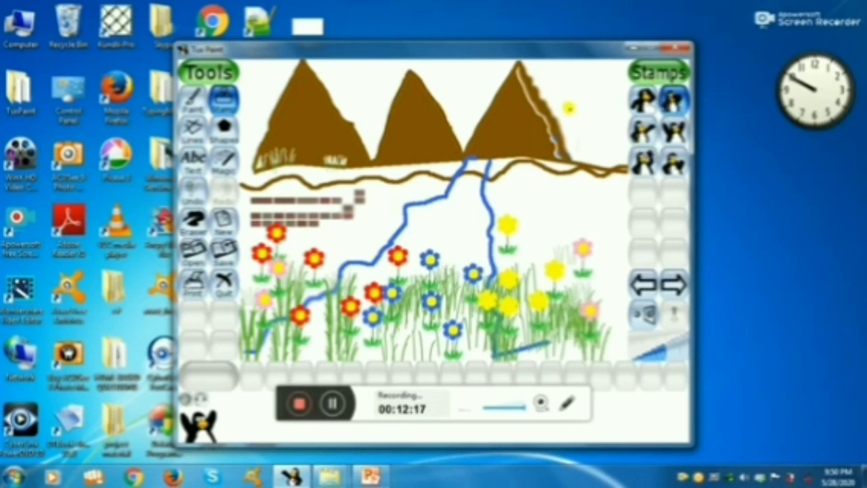
{"action": "left_click", "coordinate": [358, 251]}
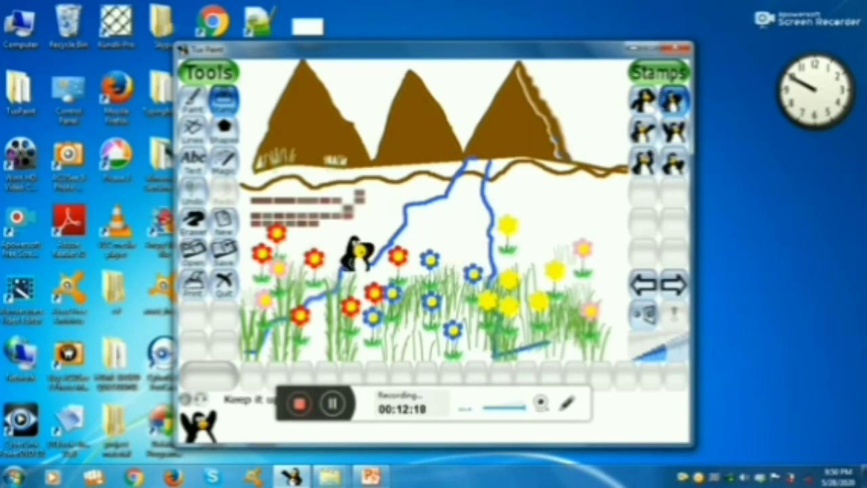
{"action": "left_click", "coordinate": [459, 252]}
{"action": "left_click", "coordinate": [606, 264]}
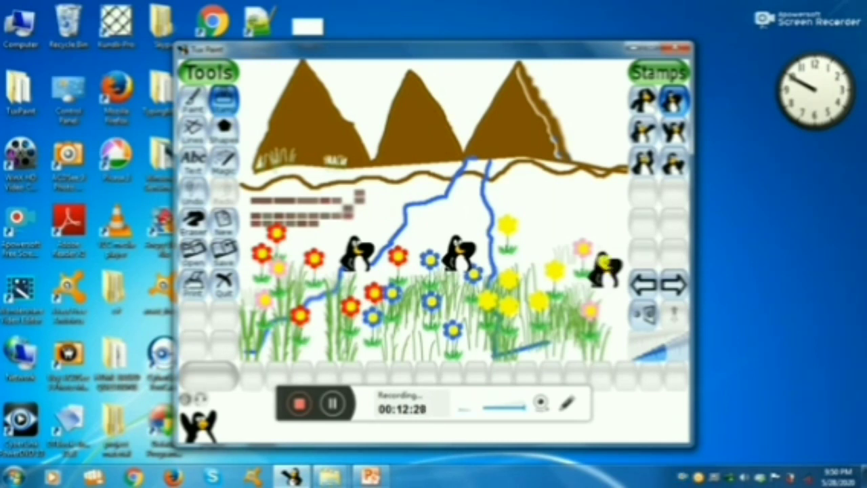
Paint three pink diamonds in the sky right of the rightmost mountain with the solid diamond brush.
{"action": "left_click", "coordinate": [199, 108]}
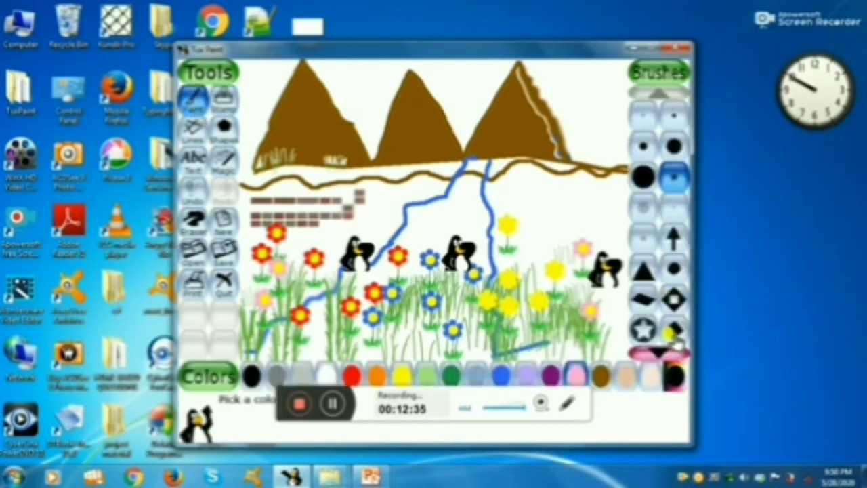
{"action": "left_click", "coordinate": [673, 329]}
{"action": "mouse_move", "coordinate": [581, 87]}
{"action": "left_mouse_down"}
{"action": "mouse_move", "coordinate": [601, 124]}
{"action": "mouse_move", "coordinate": [581, 124]}
{"action": "left_mouse_up"}
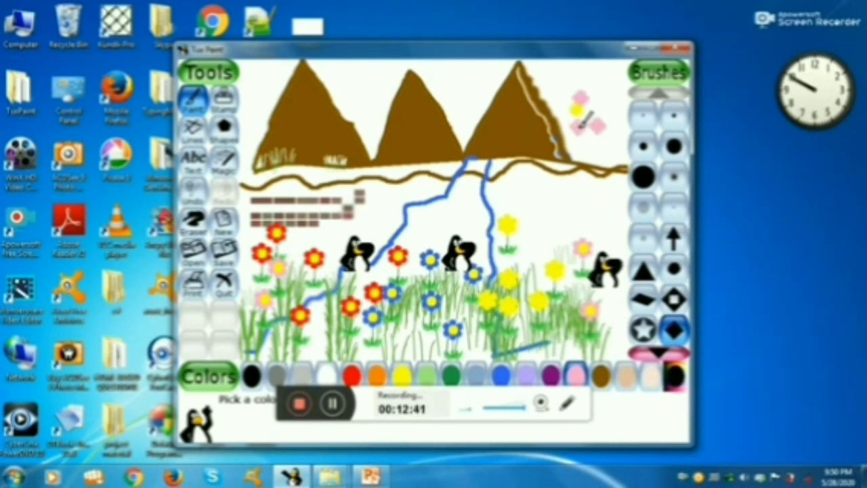
Place a trail of blue arrows down the upper part of the river with the Lines tool and arrow brush.
{"action": "left_click", "coordinate": [189, 134]}
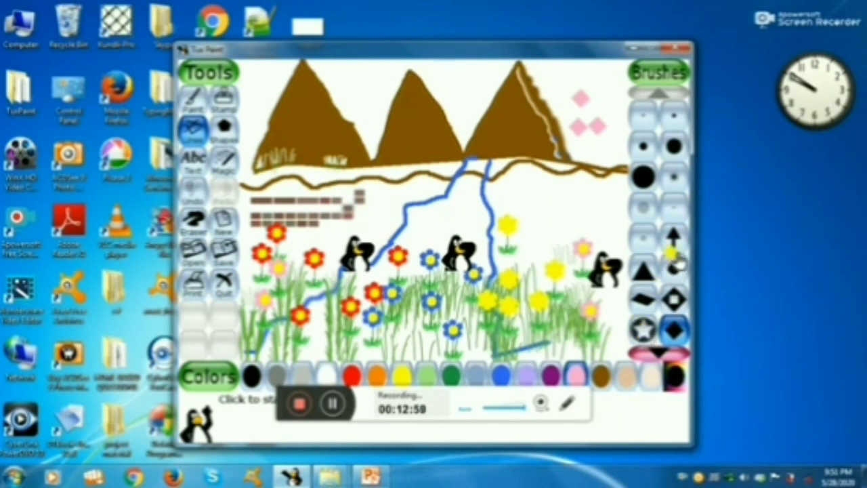
{"action": "left_click", "coordinate": [669, 244]}
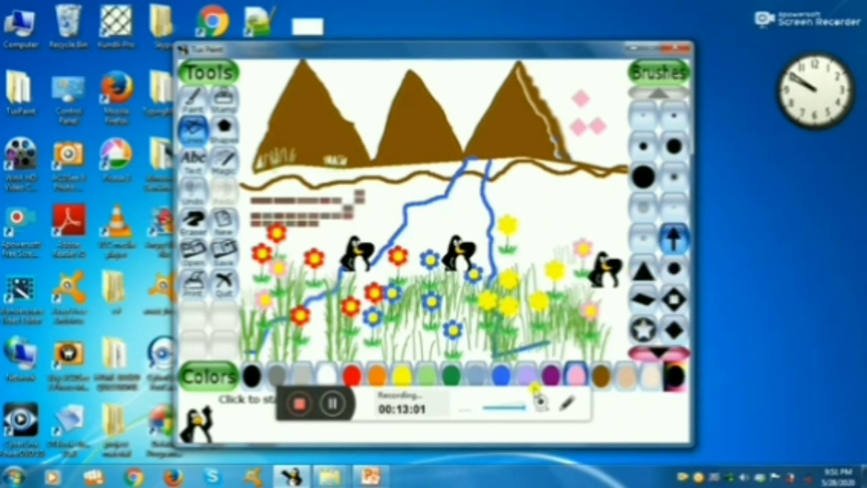
{"action": "left_click", "coordinate": [500, 373]}
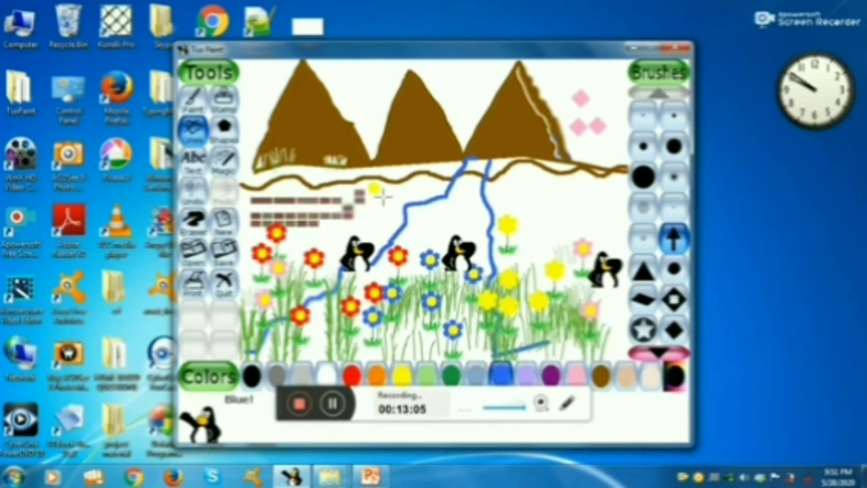
{"action": "left_click", "coordinate": [479, 162]}
{"action": "left_click", "coordinate": [475, 173]}
{"action": "left_click", "coordinate": [468, 184]}
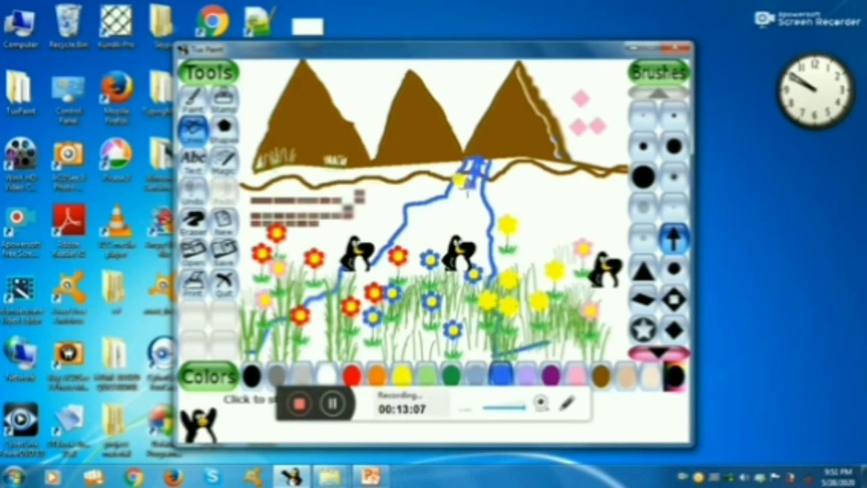
{"action": "left_click", "coordinate": [461, 199]}
{"action": "left_click", "coordinate": [455, 208]}
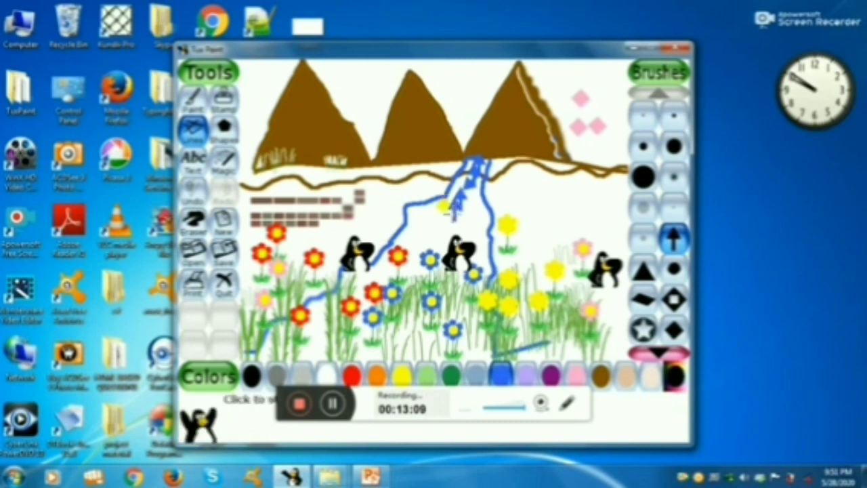
{"action": "left_click", "coordinate": [443, 222]}
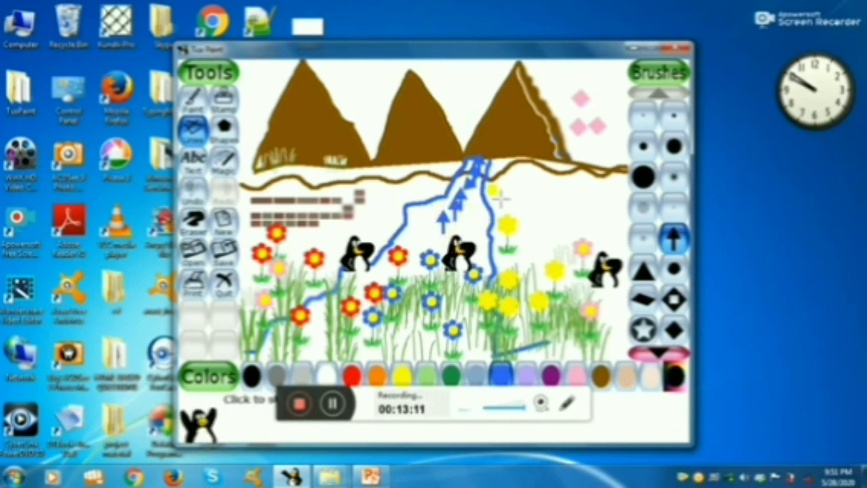
Draw three rows of blue arrows pointing right, on the ground right of the river below the rightmost mountain.
{"action": "left_click_drag", "start_coordinate": [501, 198], "coordinate": [579, 212]}
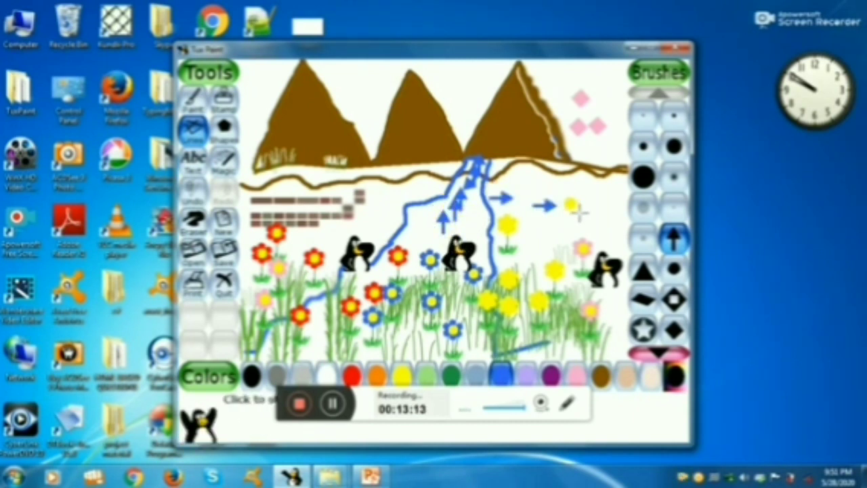
{"action": "left_click_drag", "start_coordinate": [520, 227], "coordinate": [580, 228]}
{"action": "left_click_drag", "start_coordinate": [545, 178], "coordinate": [569, 174]}
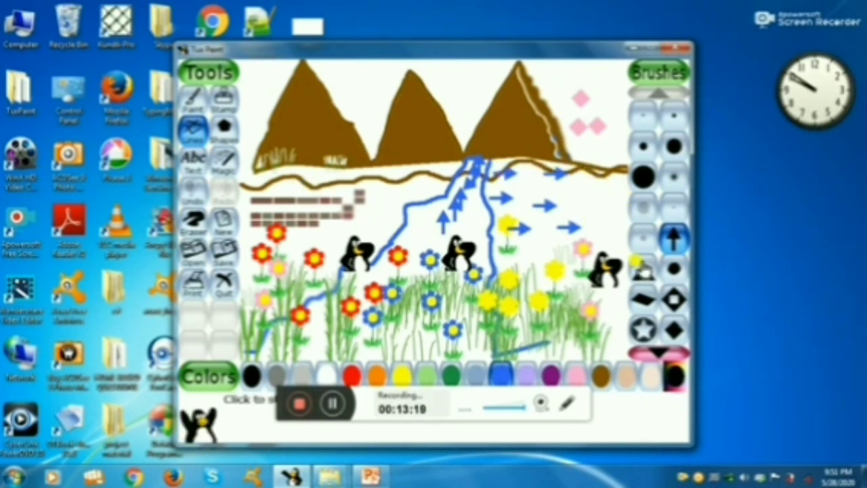
Place blue circled stars in the gap between the two leftmost mountains with the Lines tool and star brush.
{"action": "left_click", "coordinate": [645, 331]}
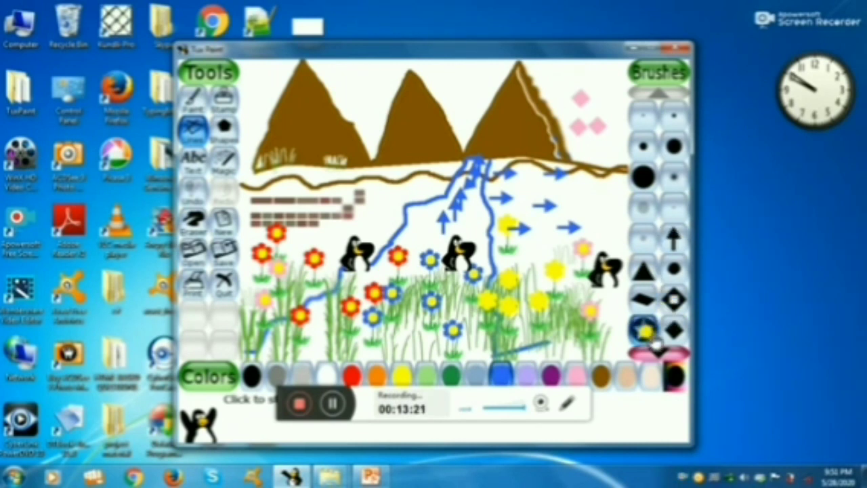
{"action": "left_click_drag", "start_coordinate": [369, 82], "coordinate": [373, 200]}
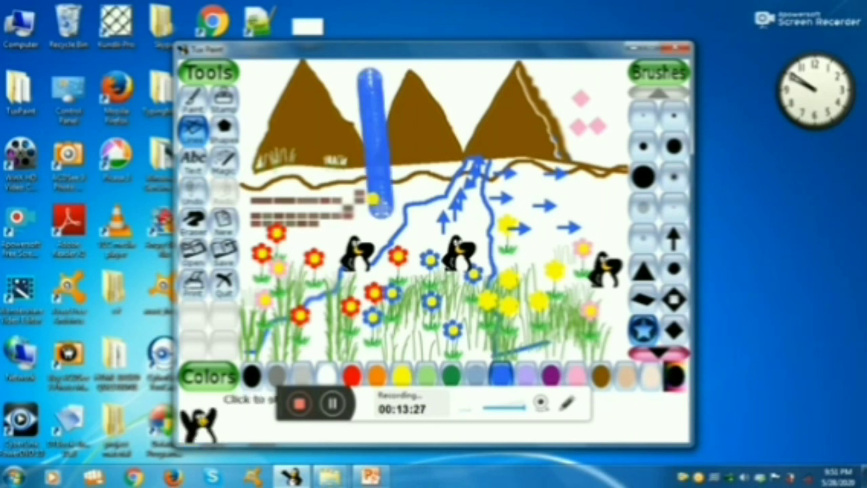
{"action": "key", "text": "ctrl+z"}
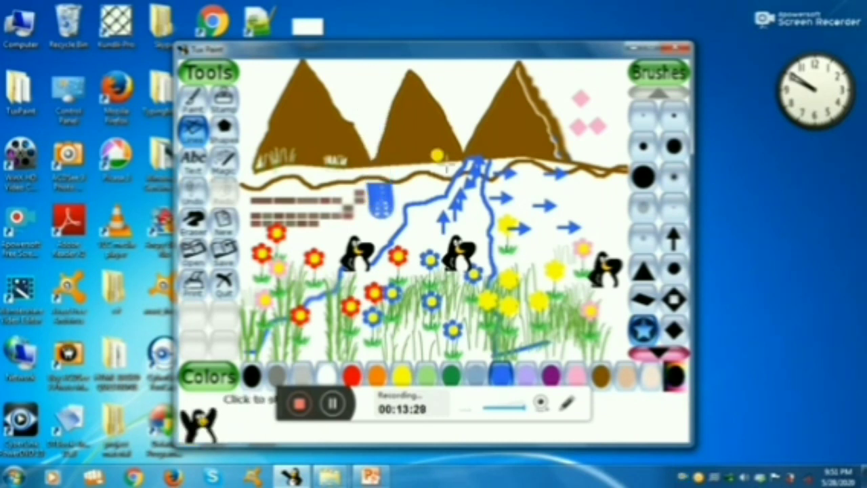
{"action": "left_click_drag", "start_coordinate": [352, 79], "coordinate": [359, 116]}
Try blue star-brush bands at the middle mountain's foot and between the right two mountains, plus stars down past the left penguin.
{"action": "left_click_drag", "start_coordinate": [357, 147], "coordinate": [418, 155]}
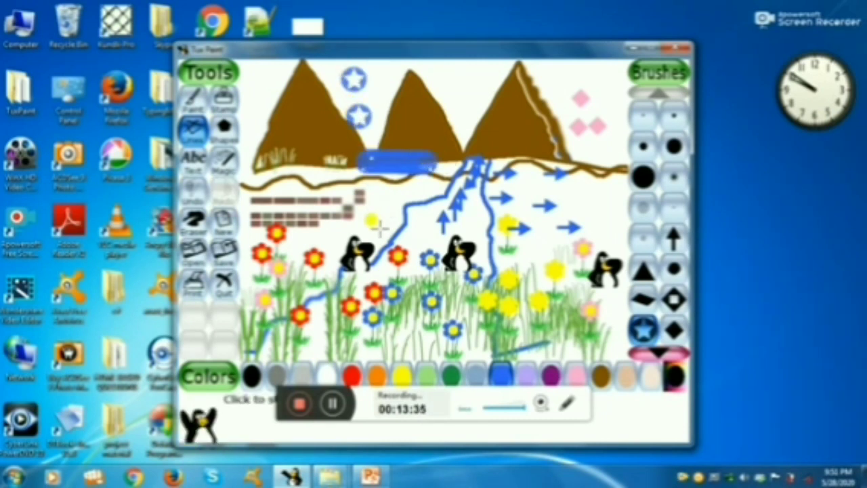
{"action": "left_click", "coordinate": [373, 209]}
{"action": "left_click", "coordinate": [374, 227]}
{"action": "left_click", "coordinate": [377, 260]}
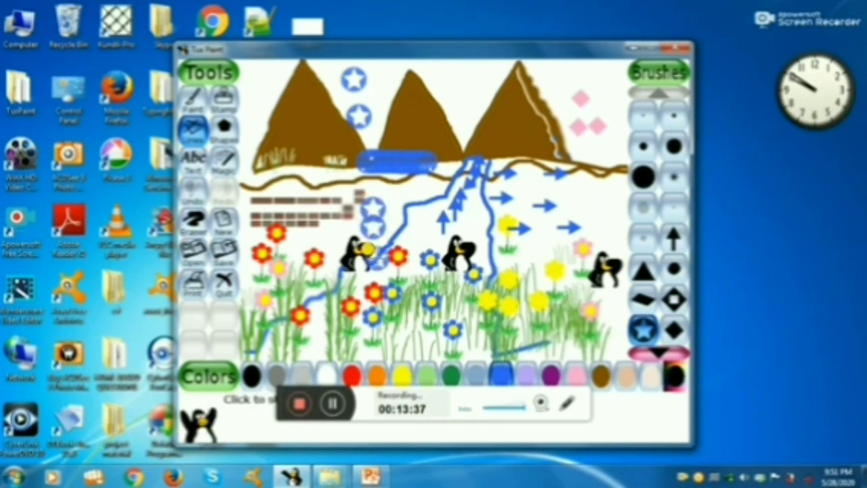
{"action": "left_click", "coordinate": [384, 274]}
{"action": "left_click", "coordinate": [386, 290]}
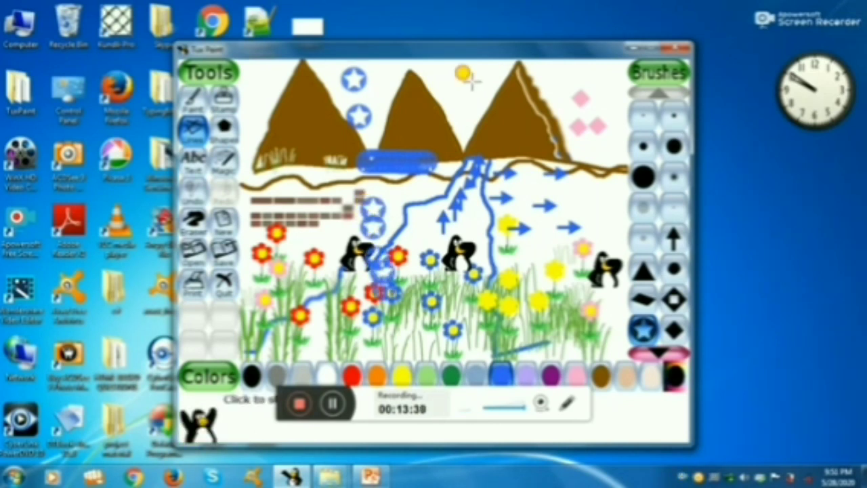
{"action": "left_click_drag", "start_coordinate": [472, 73], "coordinate": [474, 145]}
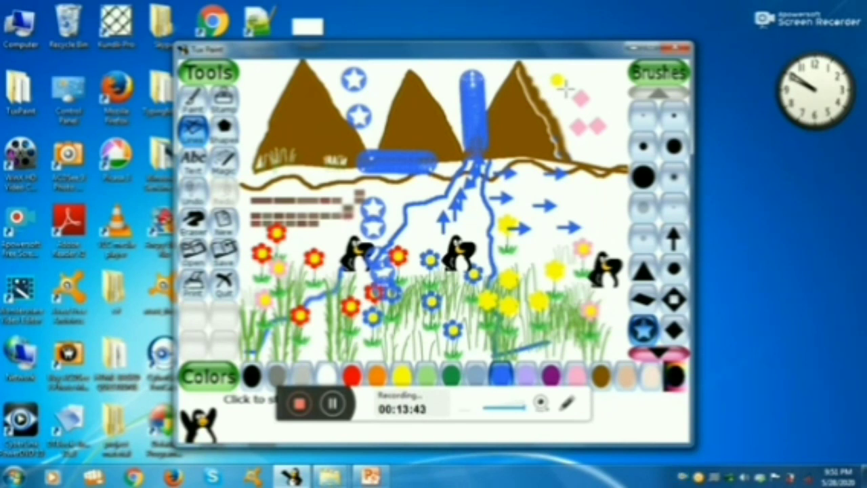
Undo the recent star-brush marks back to the topmost star between the two leftmost mountains.
{"action": "key", "text": "ctrl+z"}
{"action": "key", "text": "ctrl+z"}
{"action": "key", "text": "ctrl+z"}
{"action": "key", "text": "ctrl+z"}
{"action": "key", "text": "ctrl+z"}
{"action": "key", "text": "ctrl+z"}
{"action": "key", "text": "ctrl+z"}
{"action": "key", "text": "ctrl+z"}
{"action": "key", "text": "ctrl+z"}
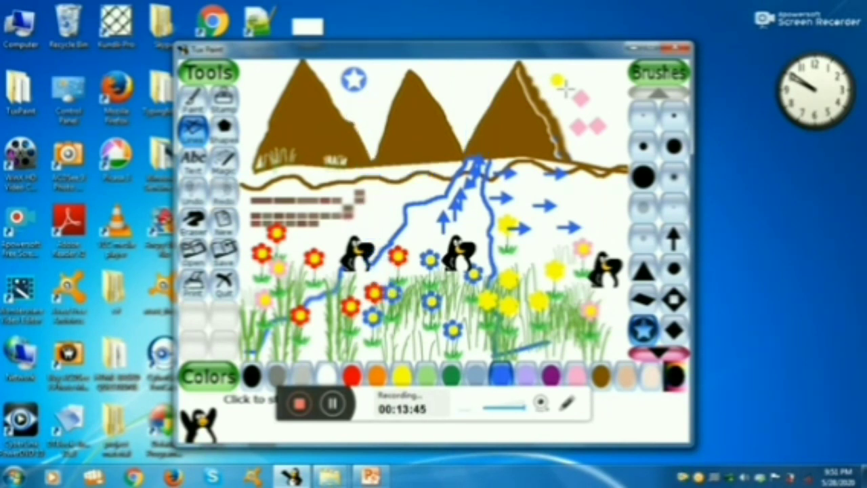
Undo the remaining star between the two leftmost mountains and all the blue arrows around the river.
{"action": "key", "text": "ctrl+z"}
{"action": "key", "text": "ctrl+z"}
{"action": "key", "text": "ctrl+z"}
{"action": "key", "text": "ctrl+z"}
{"action": "key", "text": "ctrl+z"}
{"action": "key", "text": "ctrl+z"}
{"action": "key", "text": "ctrl+z"}
{"action": "key", "text": "ctrl+z"}
{"action": "key", "text": "ctrl+z"}
{"action": "key", "text": "ctrl+z"}
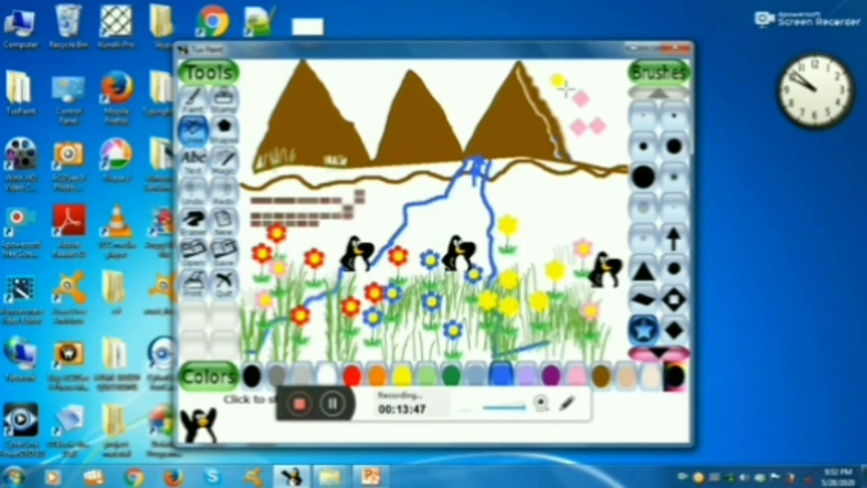
{"action": "key", "text": "ctrl+z"}
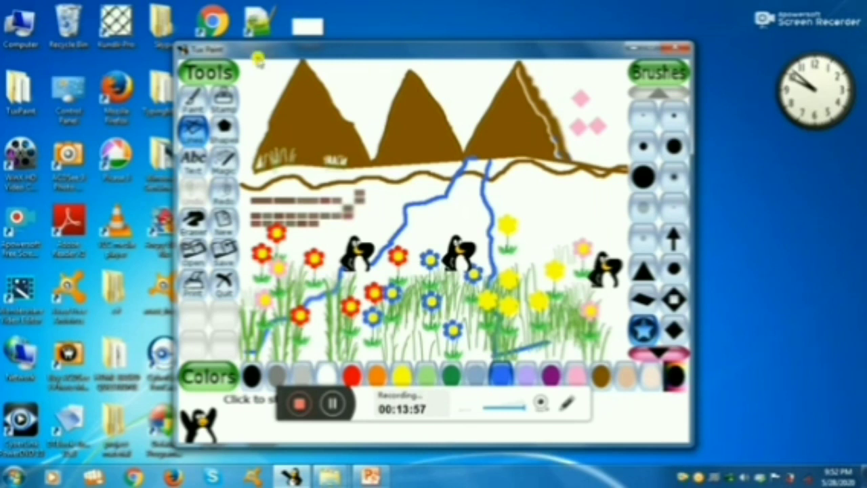
Try filled blue circles beside the rightmost mountain's peak and below its foot with the Shapes tool, and undo both.
{"action": "left_click", "coordinate": [223, 129]}
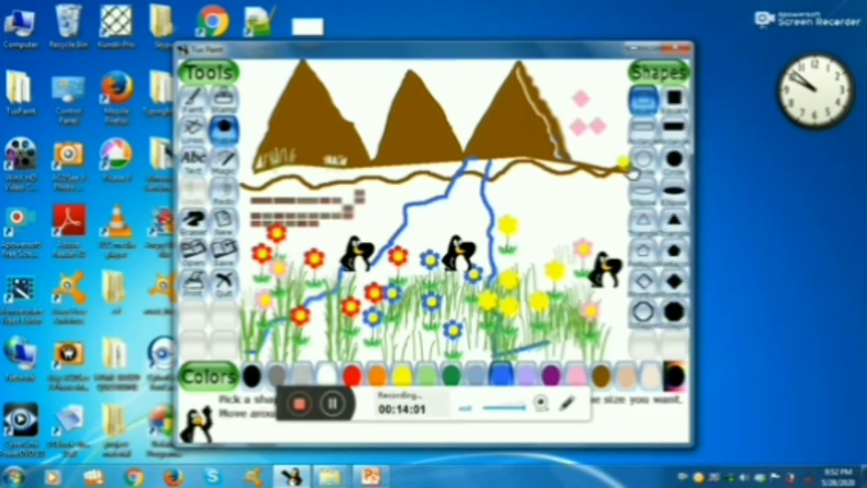
{"action": "left_click", "coordinate": [673, 159]}
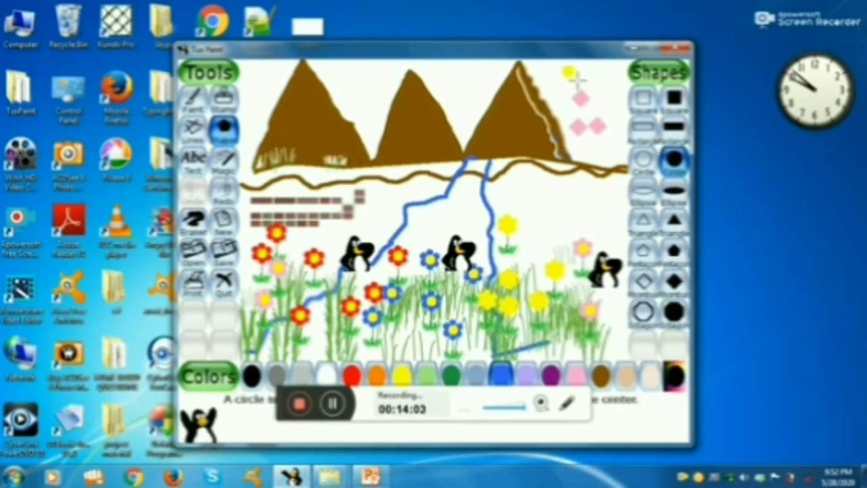
{"action": "left_click_drag", "start_coordinate": [574, 81], "coordinate": [565, 132]}
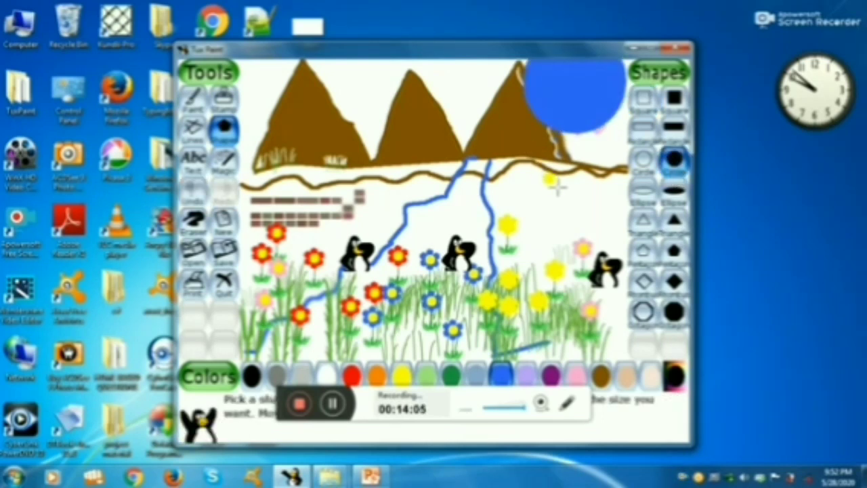
{"action": "mouse_move", "coordinate": [556, 185]}
{"action": "left_mouse_down"}
{"action": "mouse_move", "coordinate": [572, 198]}
{"action": "mouse_move", "coordinate": [566, 189]}
{"action": "left_mouse_up"}
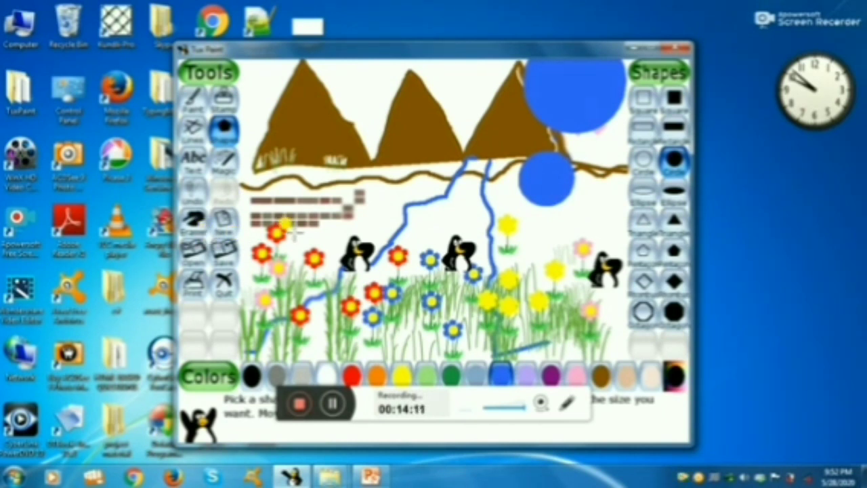
{"action": "key", "text": "ctrl+z"}
{"action": "key", "text": "ctrl+z"}
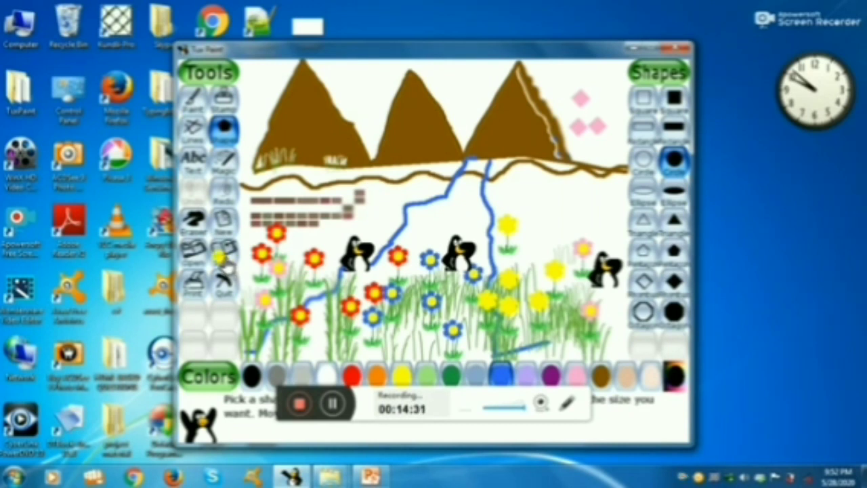
Save the landscape and reopen it from the saved pictures, undoing the stray blue circle above the rightmost penguin.
{"action": "left_click", "coordinate": [226, 262]}
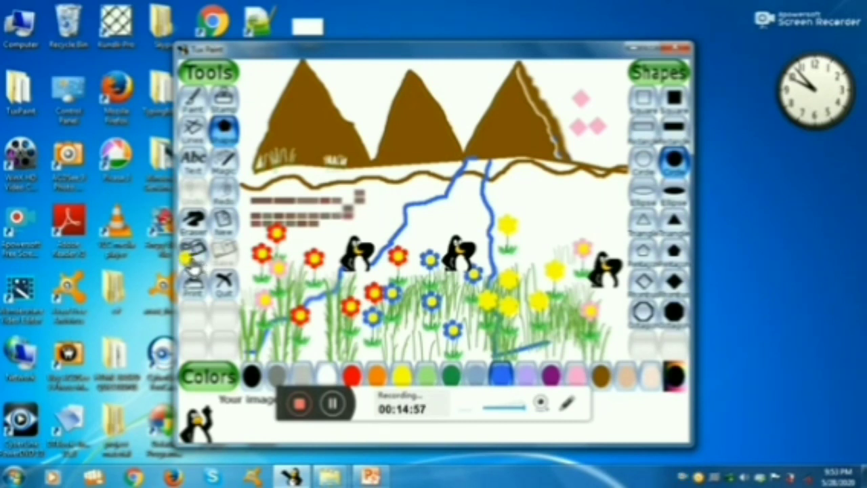
{"action": "left_click", "coordinate": [192, 261]}
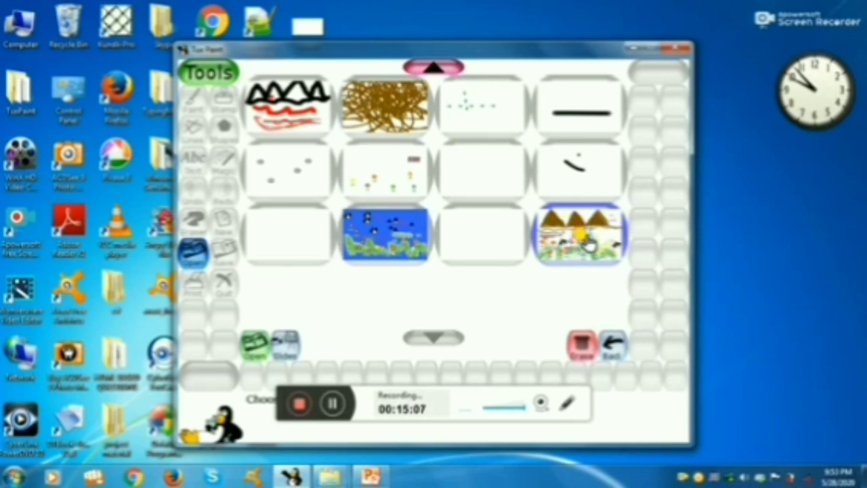
{"action": "left_click", "coordinate": [581, 234]}
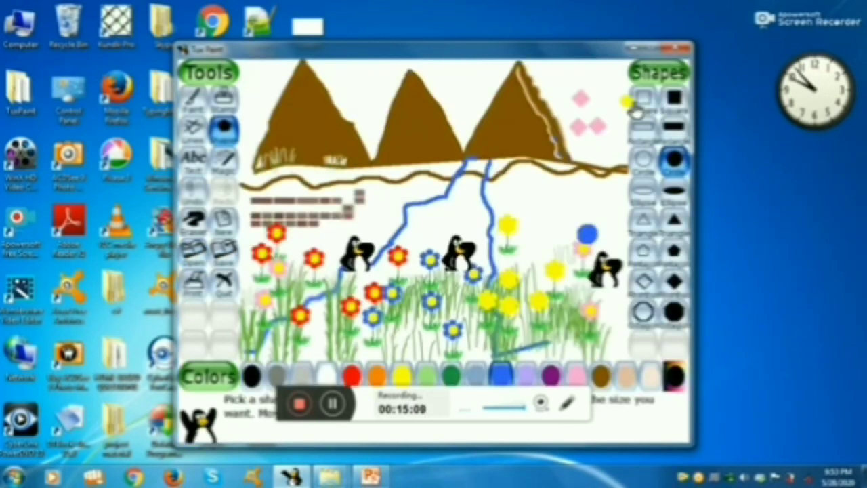
{"action": "key", "text": "ctrl+z"}
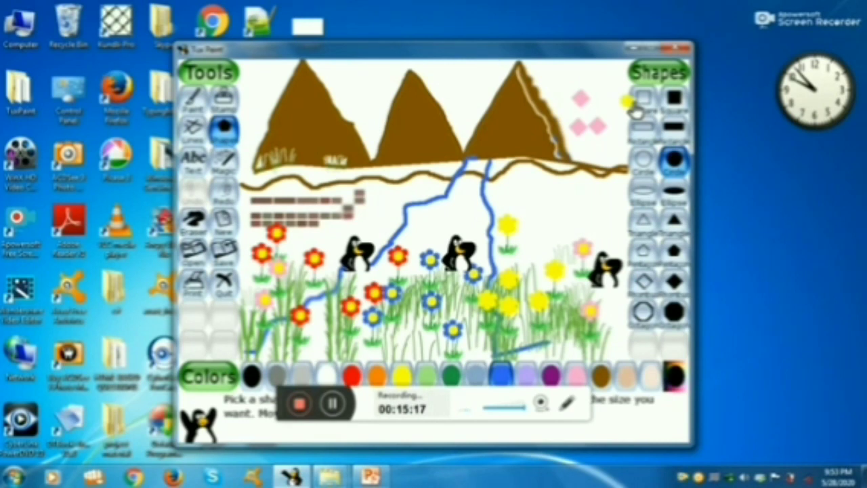
Quit Tux Paint and confirm that the drawing session is done.
{"action": "left_click", "coordinate": [225, 289]}
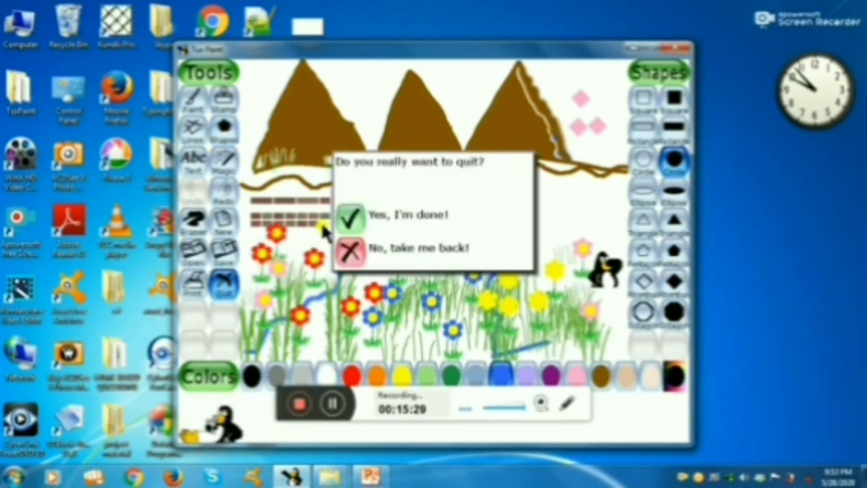
{"action": "left_click", "coordinate": [345, 225]}
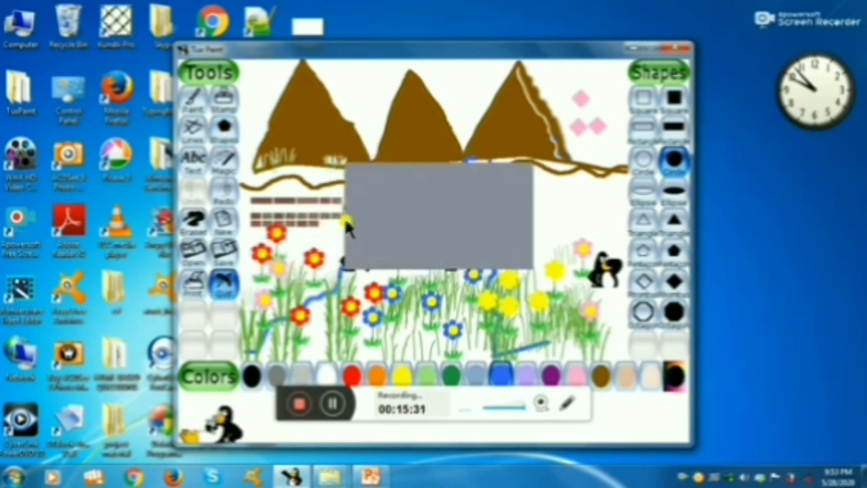